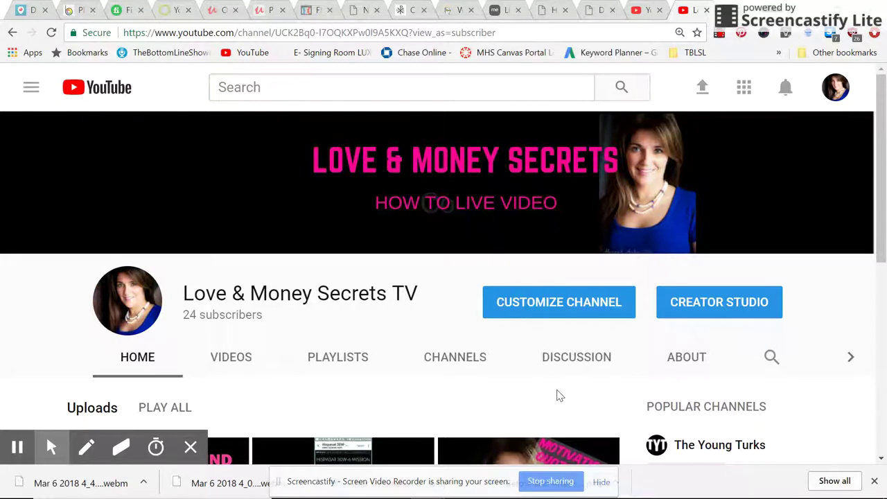
Dismiss the screen recorder's status panel and return to the video editing page.
{"action": "left_click", "coordinate": [720, 35]}
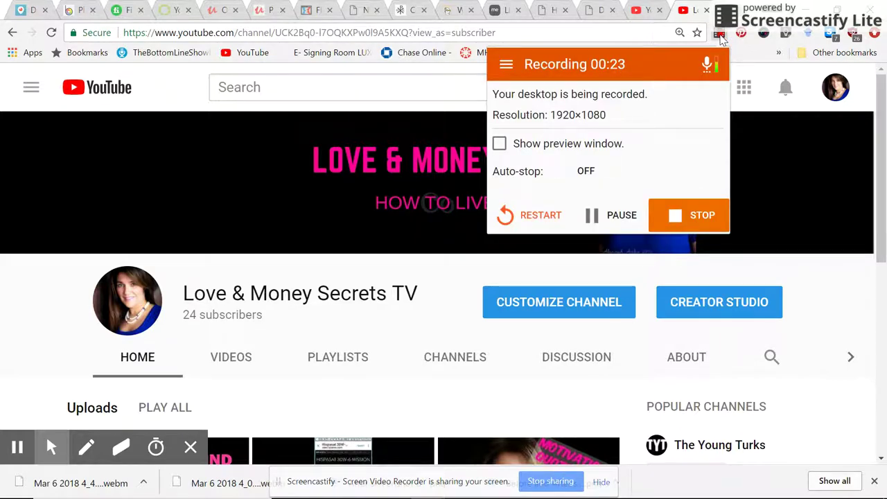
{"action": "left_click", "coordinate": [740, 59]}
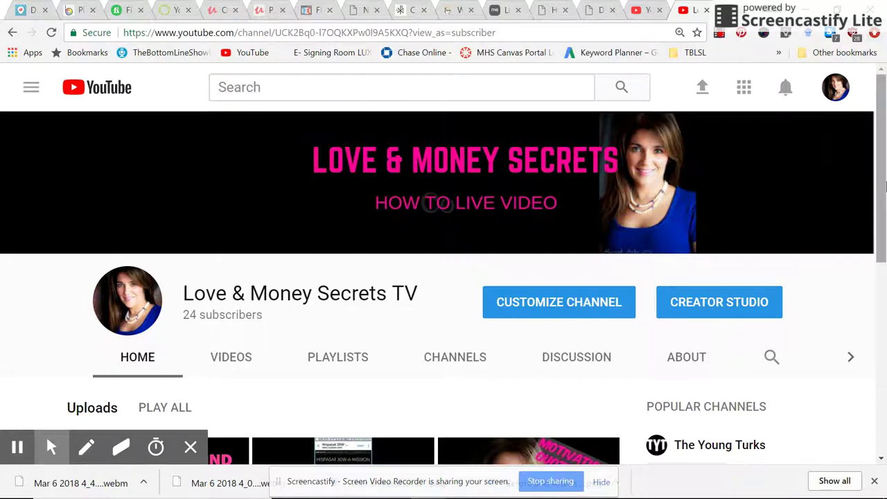
{"action": "left_click", "coordinate": [645, 16]}
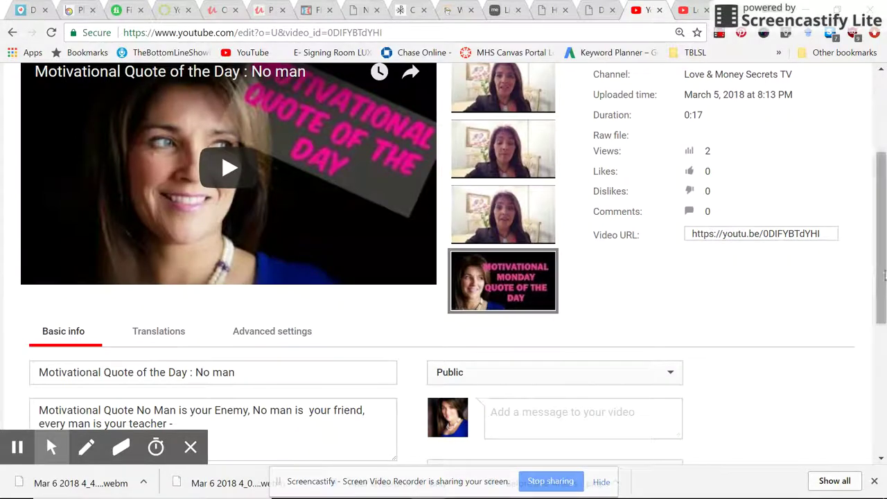
{"action": "left_click_drag", "start_coordinate": [882, 271], "coordinate": [881, 92]}
Reach Creator Studio from the account menu and start a new upload, bringing up the file picker.
{"action": "left_click", "coordinate": [838, 88]}
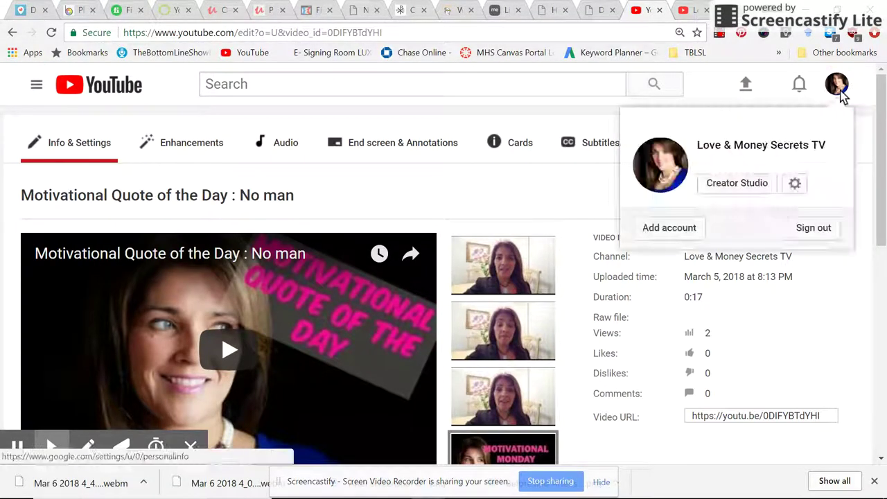
{"action": "left_click", "coordinate": [739, 181]}
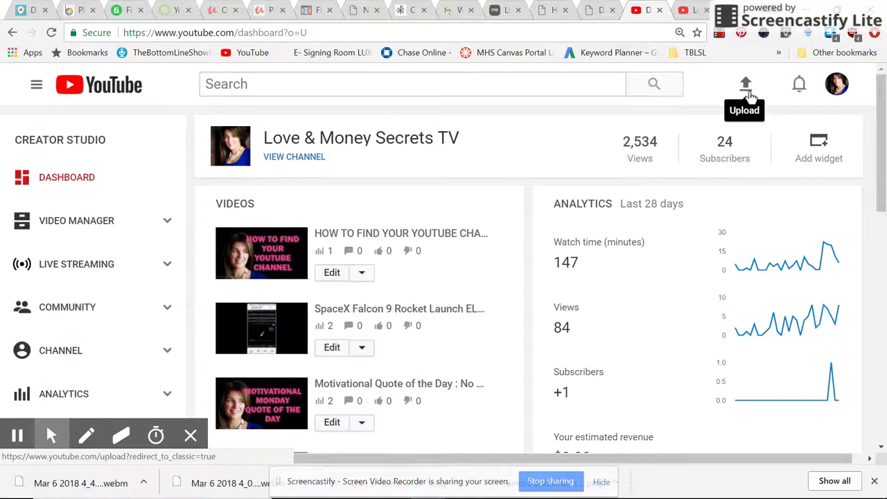
{"action": "left_click", "coordinate": [749, 94]}
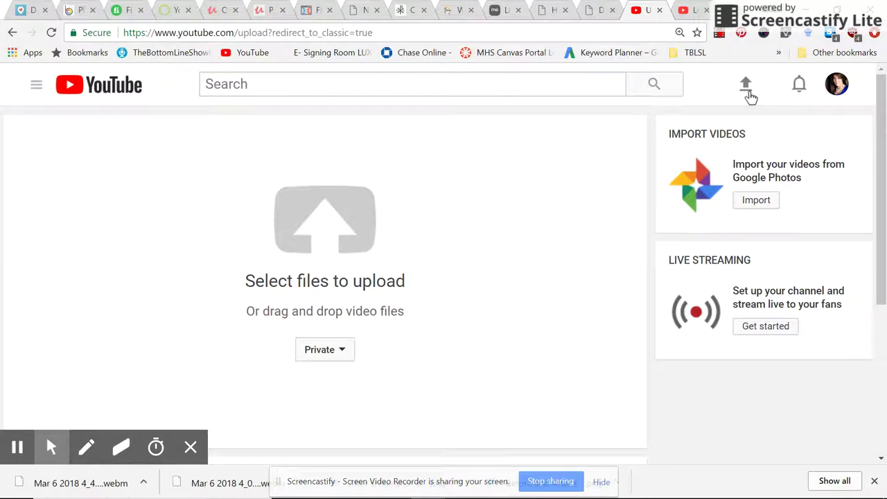
{"action": "left_click", "coordinate": [322, 227]}
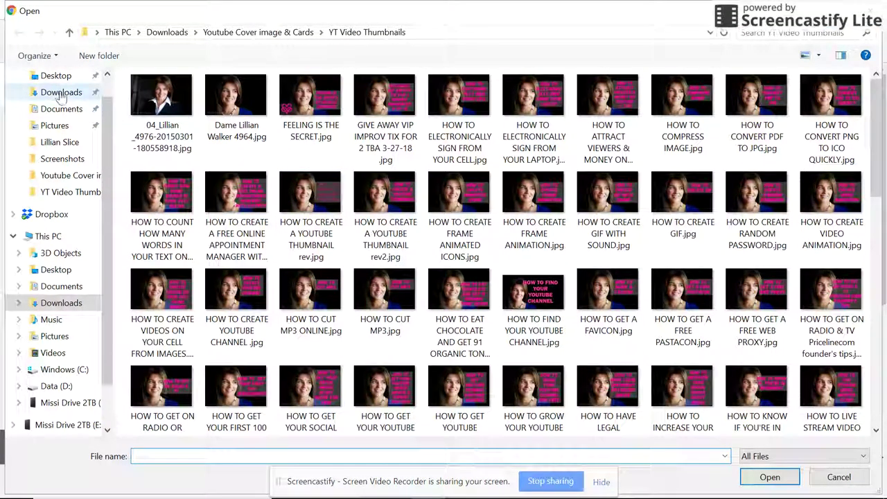
In Downloads, begin renaming the Mar 6 2018 4_48 PM.webm recording.
{"action": "left_click", "coordinate": [61, 95]}
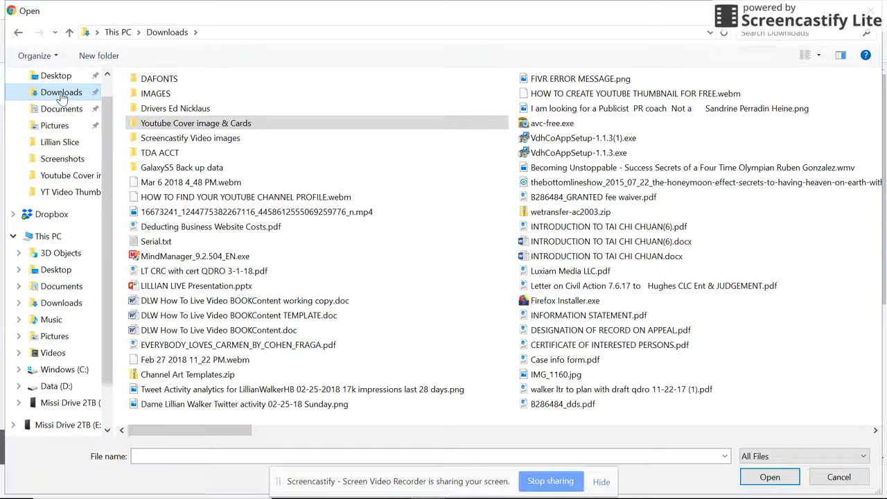
{"action": "left_click", "coordinate": [168, 183]}
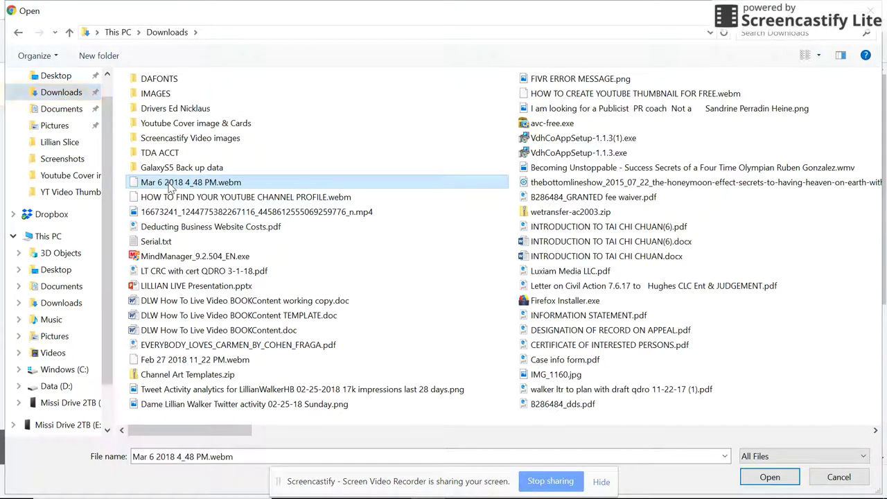
{"action": "right_click", "coordinate": [168, 185]}
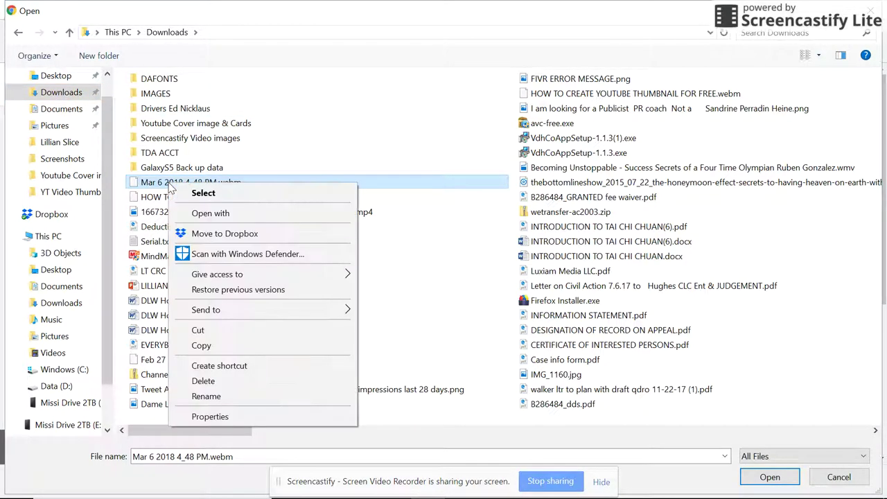
{"action": "left_click", "coordinate": [212, 396]}
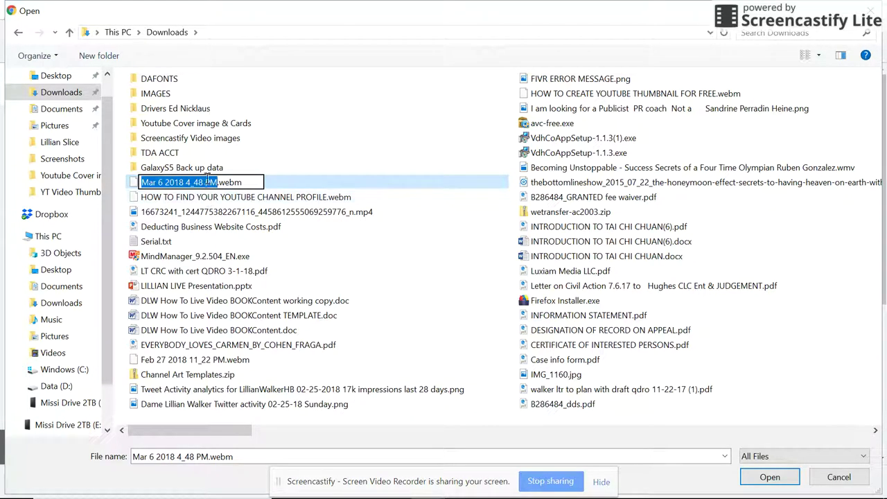
Rename it 'HOW TO CREATE A HIGH RES YOUTUBE THUMBNAIL' and open it to start uploading.
{"action": "left_click_drag", "start_coordinate": [219, 183], "coordinate": [131, 183]}
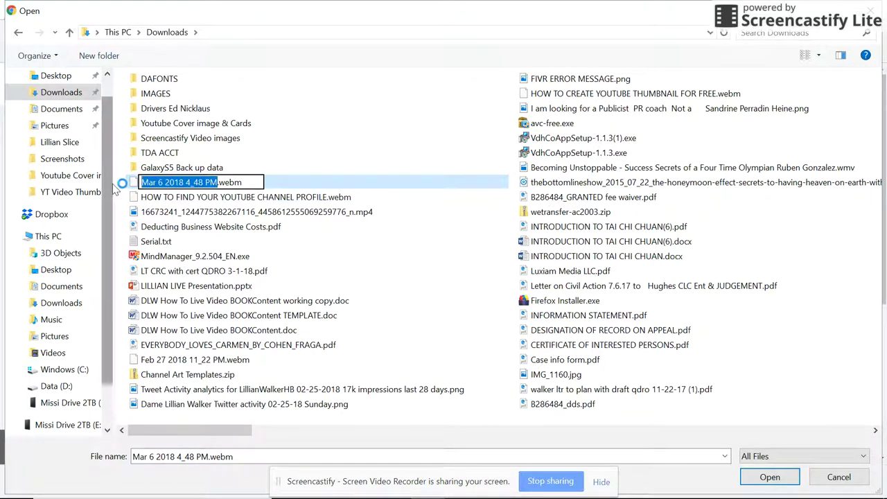
{"action": "type", "text": "HO"}
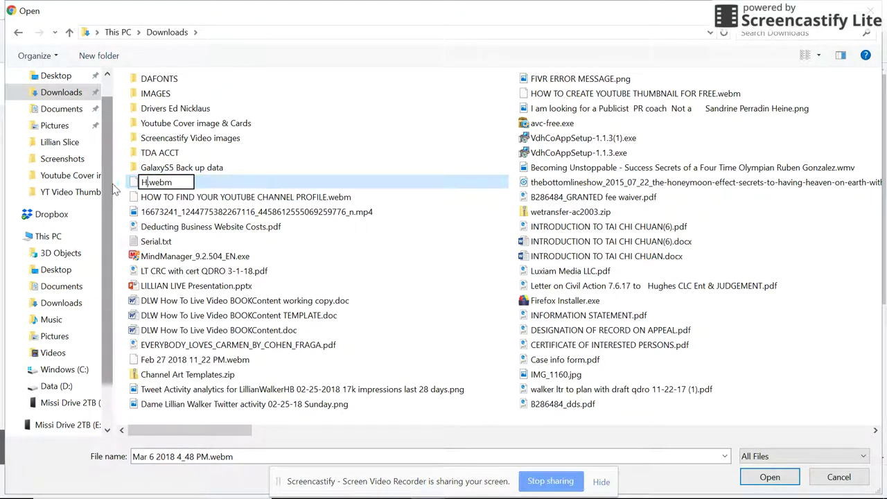
{"action": "type", "text": "W TO CHANGE YOUR"}
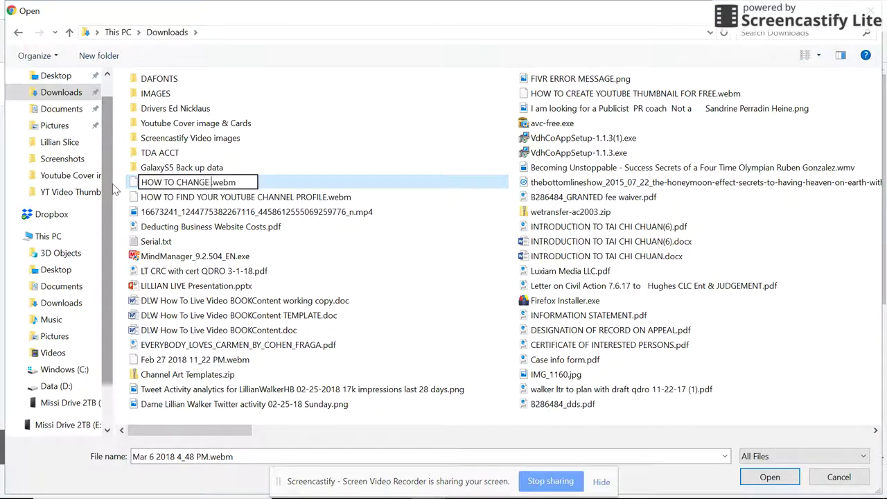
{"action": "type", "text": " YOUTBE"}
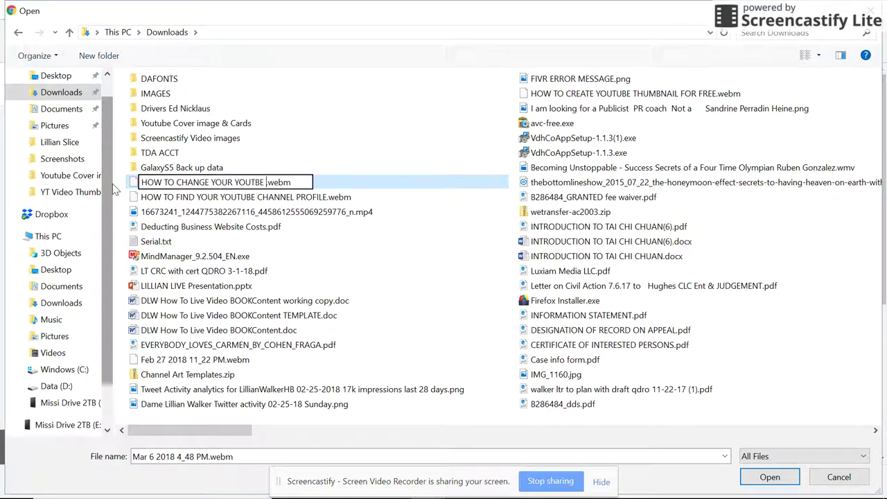
{"action": "key", "text": "BackSpace"}
{"action": "key", "text": "BackSpace"}
{"action": "key", "text": "BackSpace"}
{"action": "key", "text": "BackSpace"}
{"action": "key", "text": "BackSpace"}
{"action": "key", "text": "BackSpace"}
{"action": "key", "text": "BackSpace"}
{"action": "key", "text": "BackSpace"}
{"action": "key", "text": "BackSpace"}
{"action": "key", "text": "BackSpace"}
{"action": "key", "text": "BackSpace"}
{"action": "key", "text": "BackSpace"}
{"action": "key", "text": "BackSpace"}
{"action": "key", "text": "BackSpace"}
{"action": "key", "text": "BackSpace"}
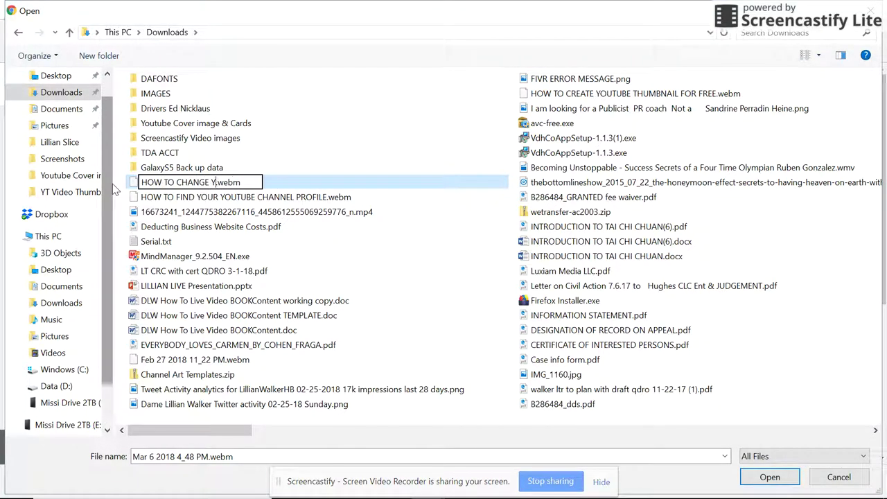
{"action": "key", "text": "BackSpace"}
{"action": "key", "text": "BackSpace"}
{"action": "key", "text": "BackSpace"}
{"action": "type", "text": "REATE A HI"}
{"action": "type", "text": "GH RES"}
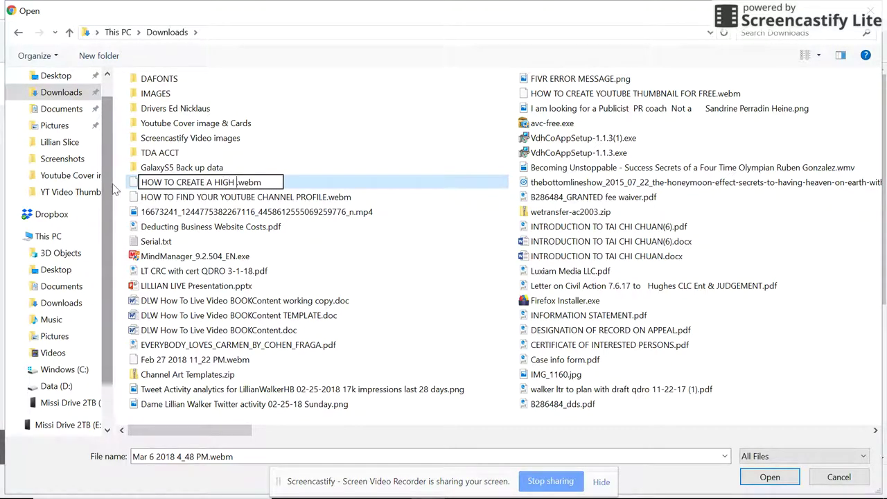
{"action": "type", "text": " YOUTUBE"}
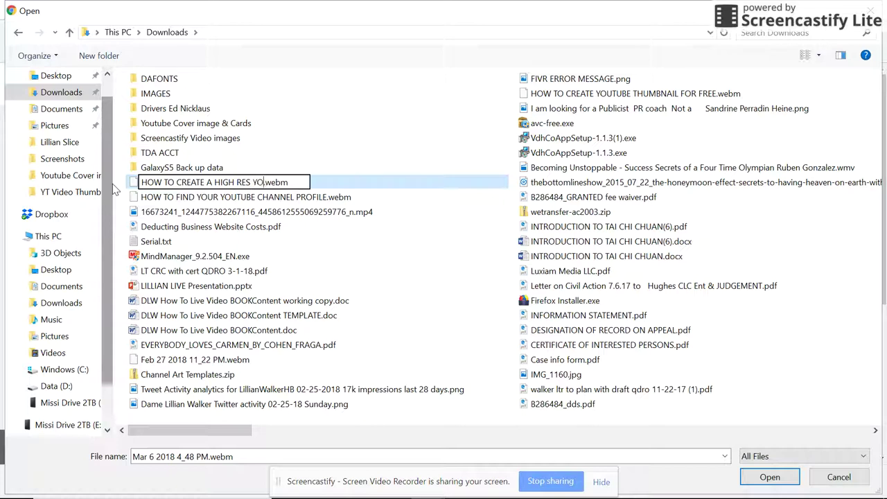
{"action": "type", "text": " THUMBNA"}
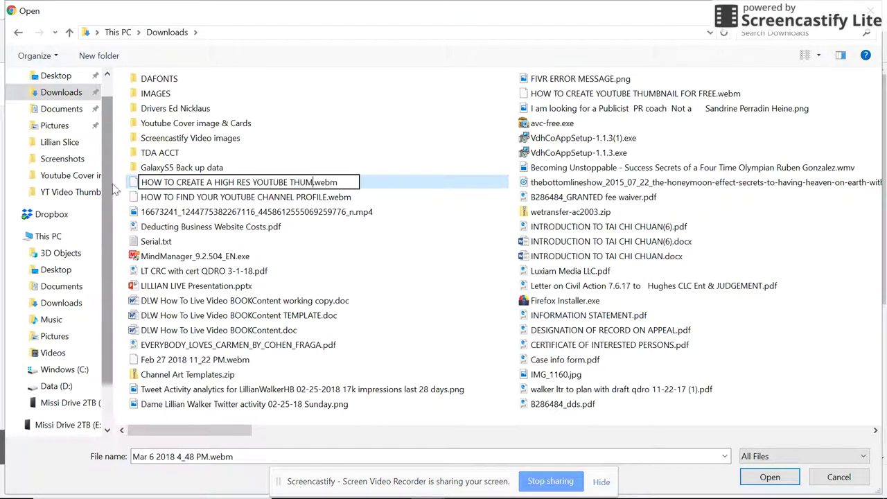
{"action": "type", "text": "IL"}
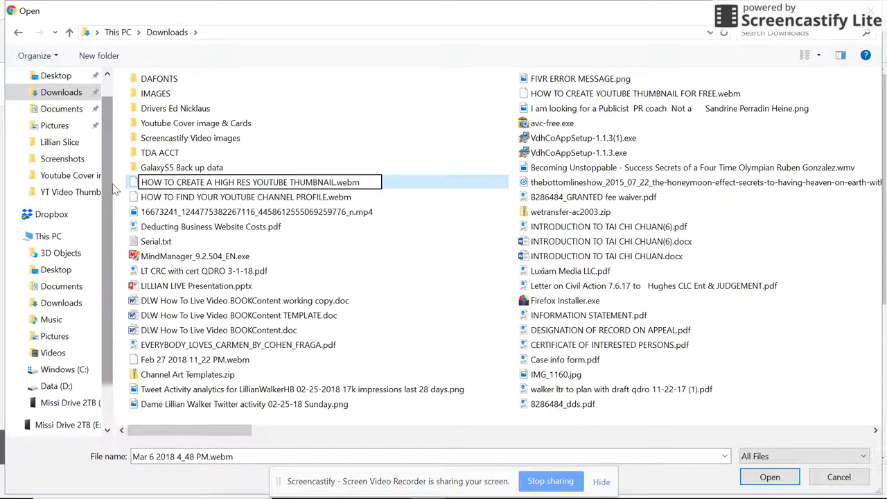
{"action": "left_click", "coordinate": [115, 190]}
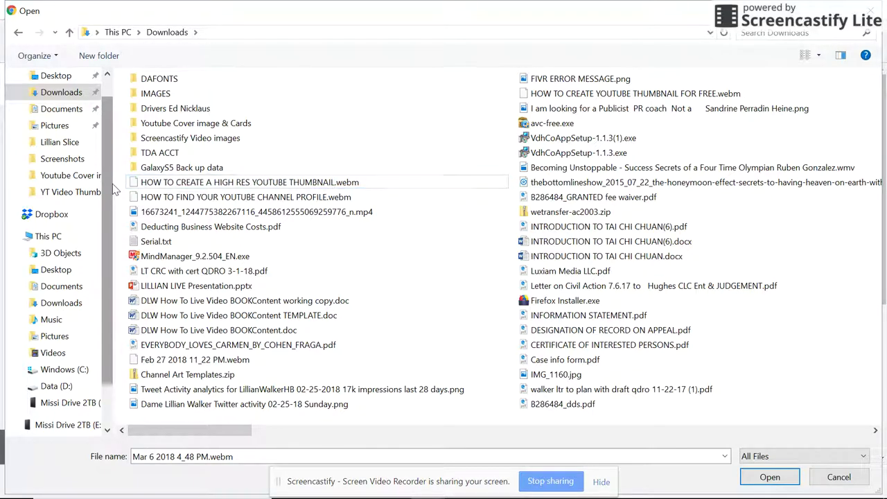
{"action": "left_click", "coordinate": [187, 185]}
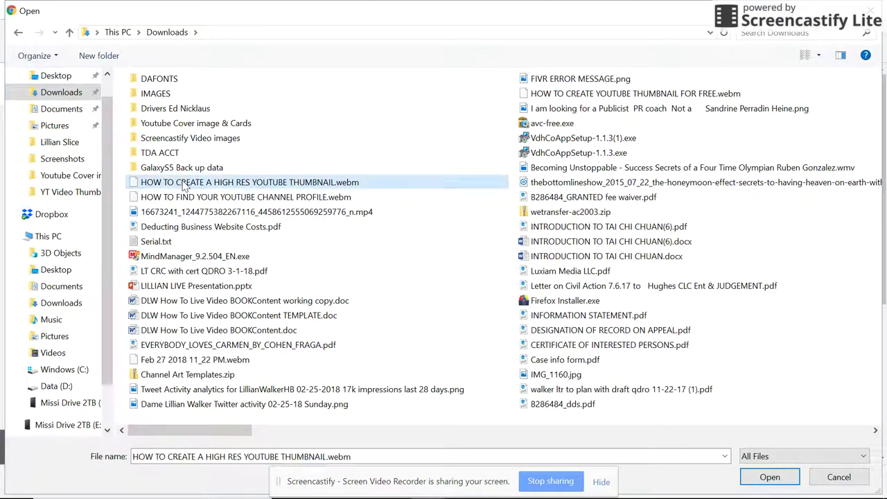
{"action": "left_click", "coordinate": [766, 477]}
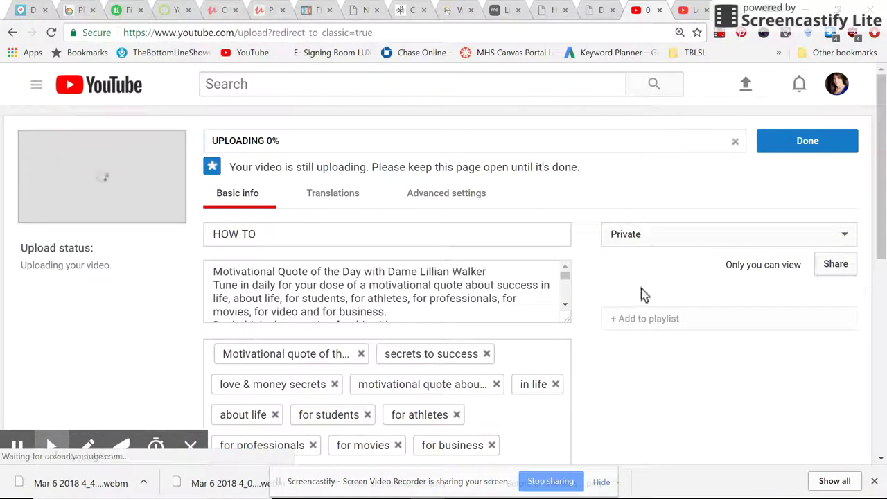
Enter the title 'HOW TO CREATE A HI RES YOUTUBE THUMBNAIL IN UNDER 3 MINUTES', replacing 'USING'.
{"action": "left_click", "coordinate": [381, 243]}
{"action": "type", "text": "HOW TO C"}
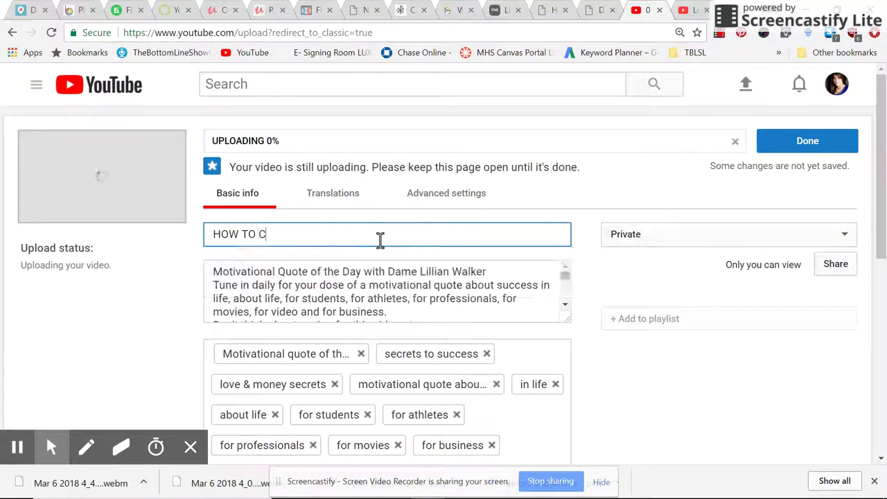
{"action": "type", "text": "REATE A HI"}
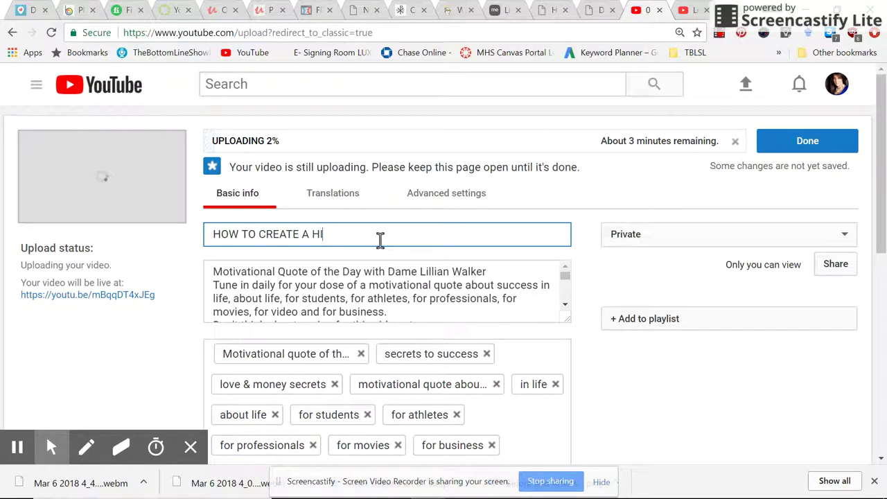
{"action": "type", "text": " RES YOU"}
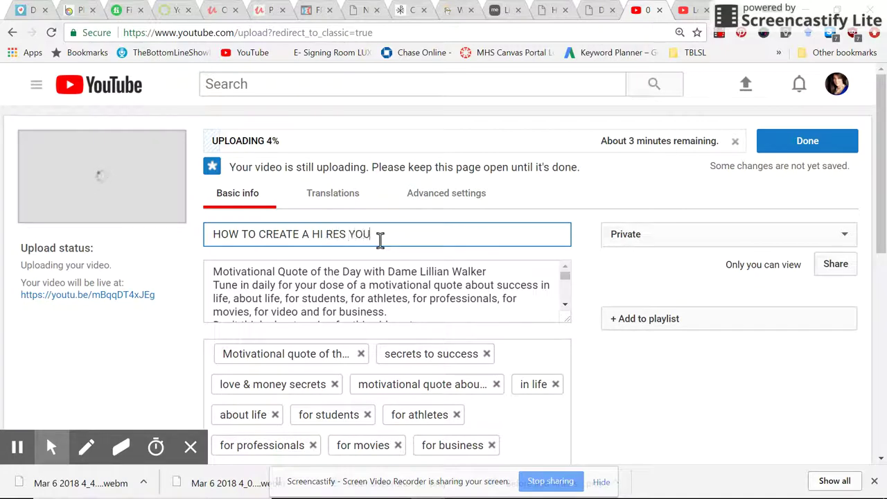
{"action": "type", "text": "TUBE THUMBNAIL"}
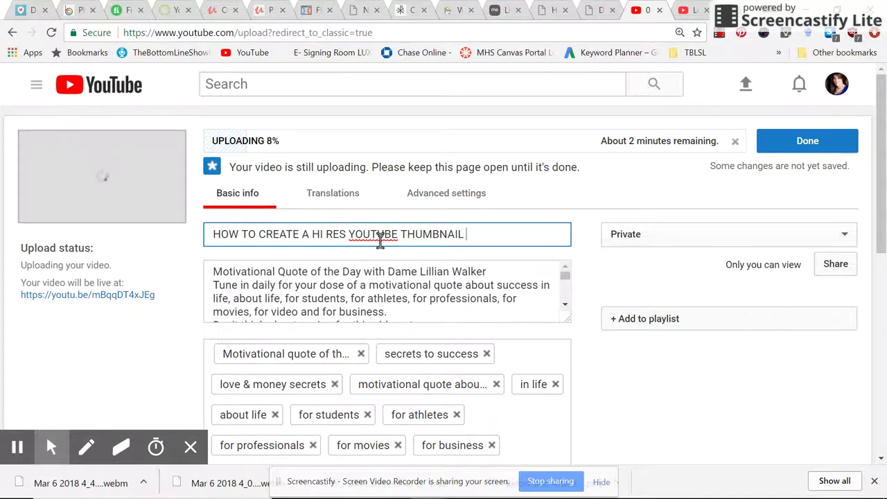
{"action": "type", "text": " USING"}
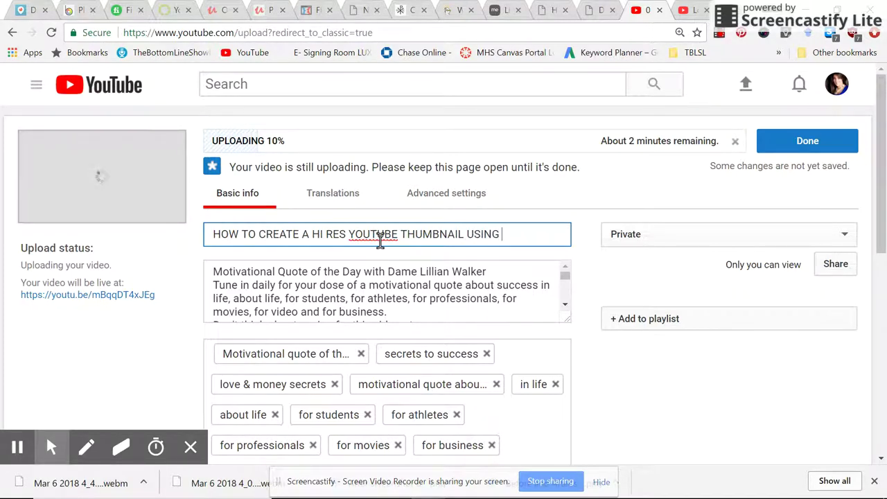
{"action": "key", "text": "BackSpace"}
{"action": "key", "text": "BackSpace"}
{"action": "key", "text": "BackSpace"}
{"action": "key", "text": "BackSpace"}
{"action": "key", "text": "BackSpace"}
{"action": "key", "text": "BackSpace"}
{"action": "type", "text": "IN "}
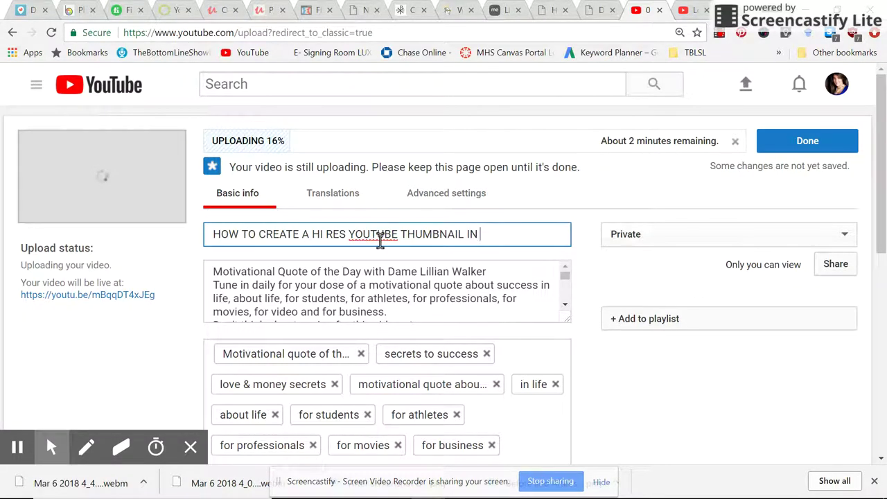
{"action": "type", "text": "UNDER"}
{"action": "key", "text": "BackSpace"}
{"action": "type", "text": "ER 3 MINUTES"}
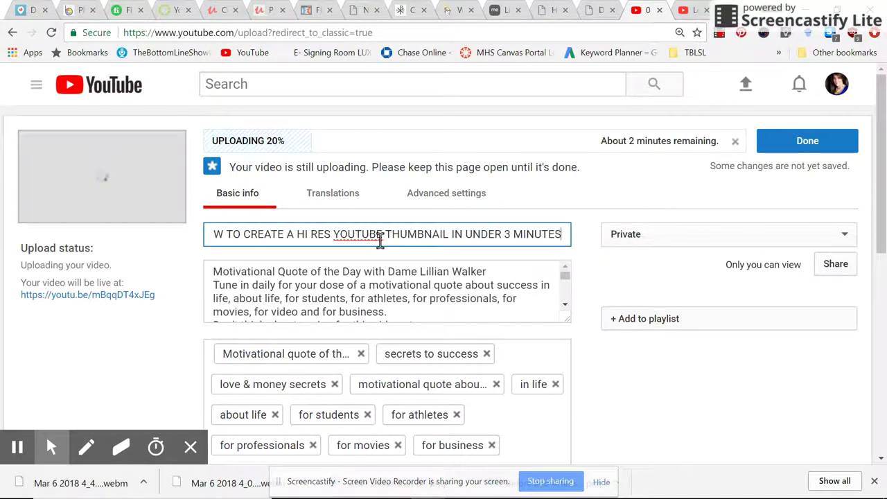
Set the video's visibility to Public and add it to the How to playlist.
{"action": "left_click", "coordinate": [843, 239]}
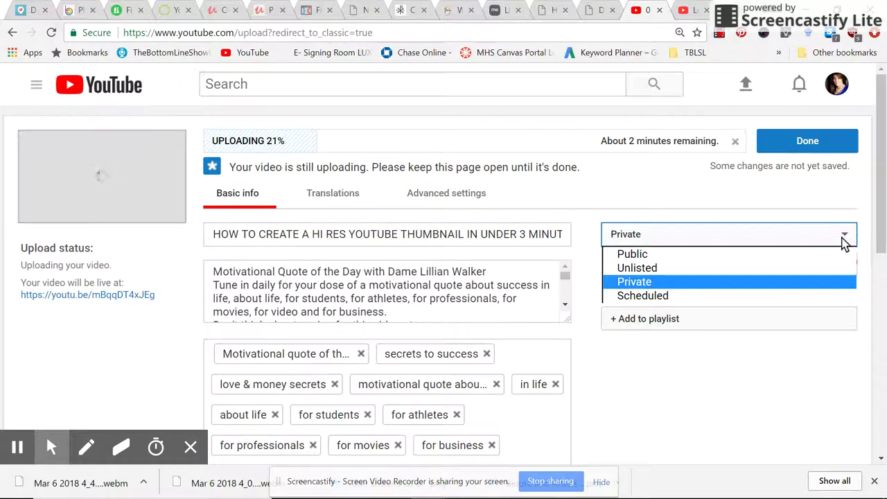
{"action": "left_click", "coordinate": [771, 260]}
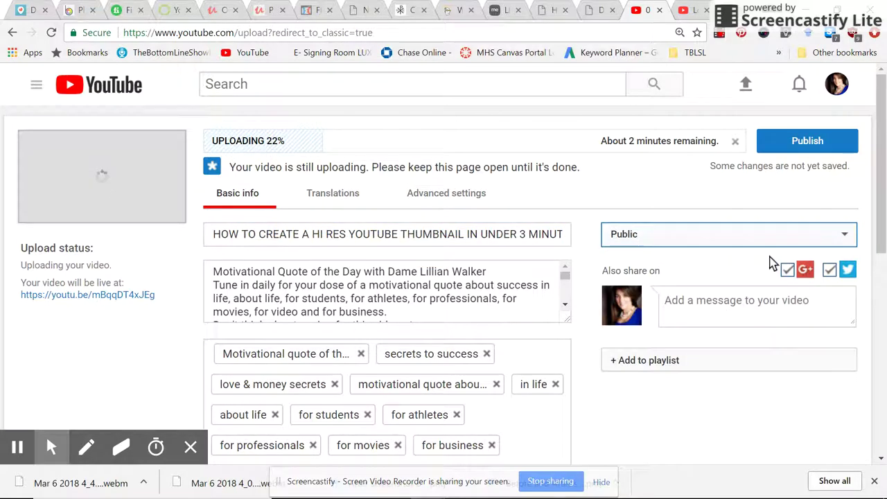
{"action": "left_click", "coordinate": [688, 361]}
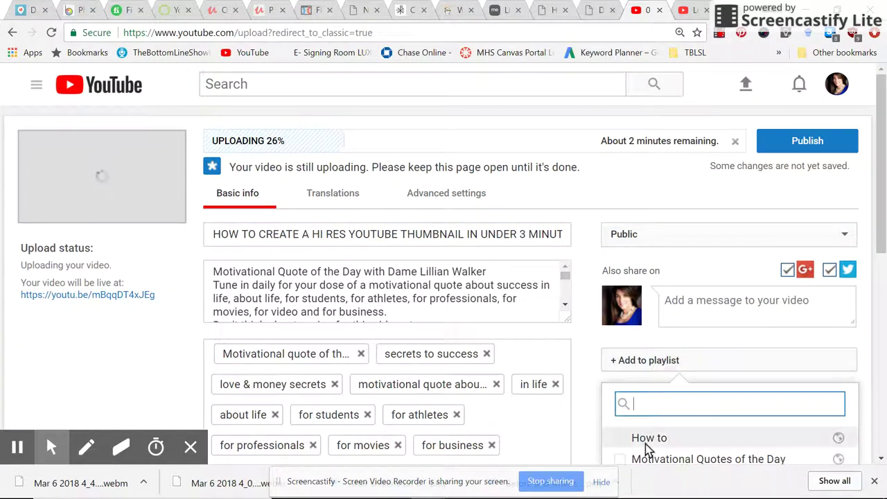
{"action": "left_click", "coordinate": [647, 442]}
{"action": "left_click_drag", "start_coordinate": [884, 149], "coordinate": [884, 164]}
Insert 'HOW TO CREATE A HI RES YOUTUBE THUMBNAIL IN UNDER 3 MINUTES' as the description's first line.
{"action": "left_click", "coordinate": [215, 236]}
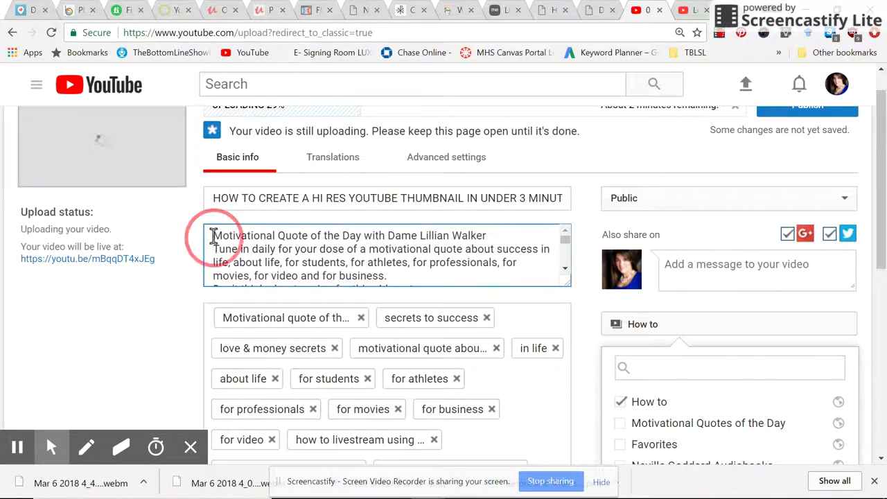
{"action": "key", "text": "Return"}
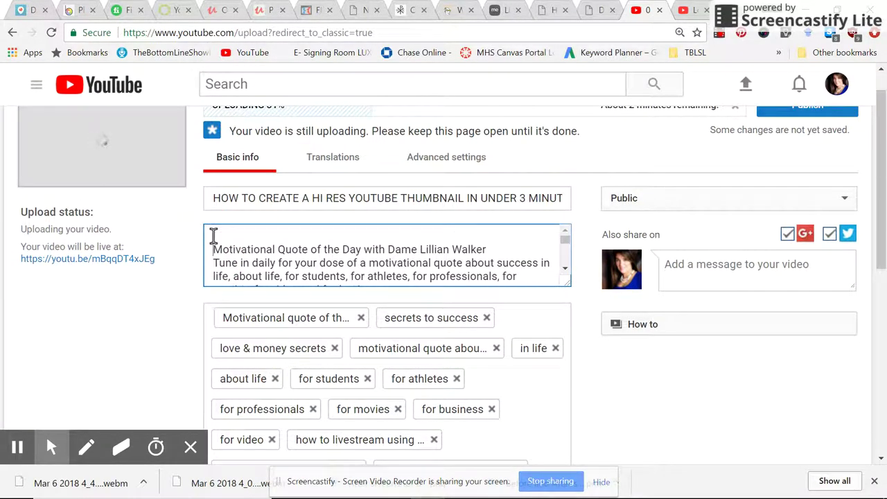
{"action": "type", "text": "HOW TO "}
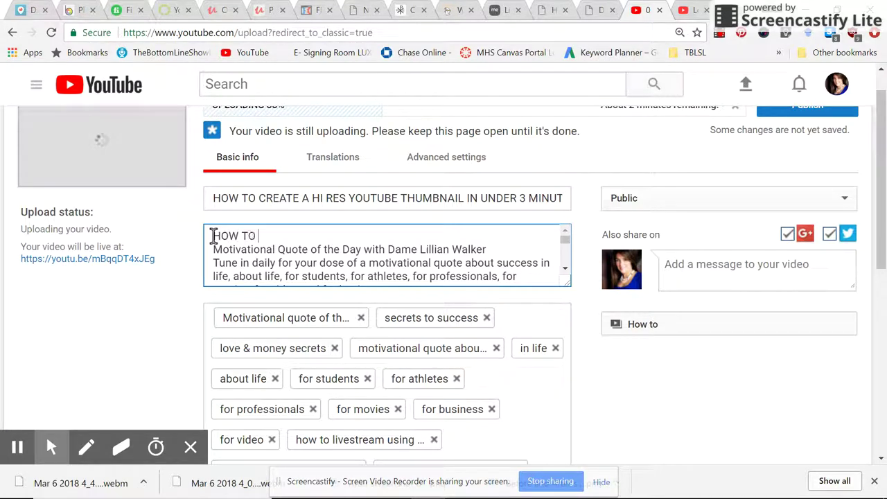
{"action": "type", "text": "CREATE A HI"}
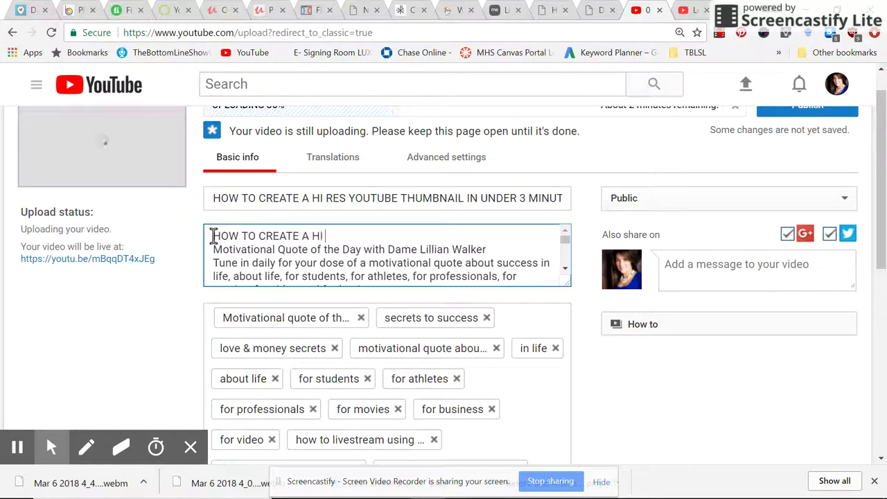
{"action": "type", "text": "RESE"}
{"action": "key", "text": "BackSpace"}
{"action": "type", "text": "YOUTUBE TH"}
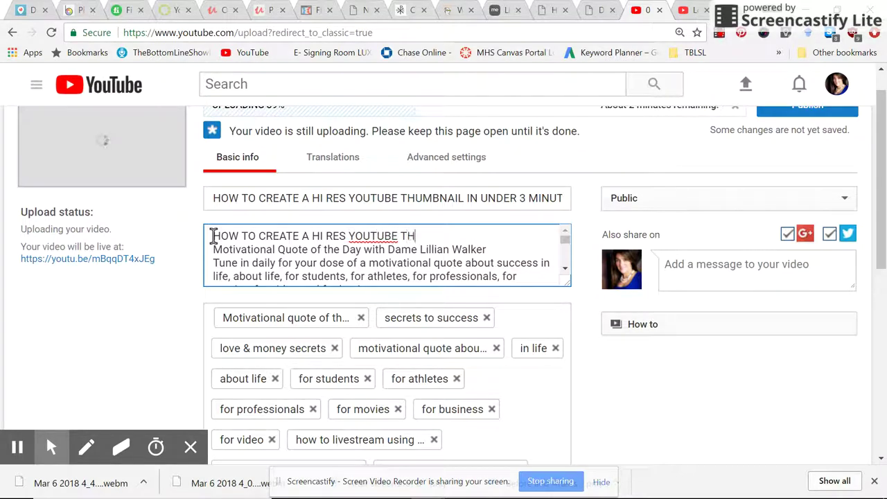
{"action": "type", "text": "UMBNAIL "}
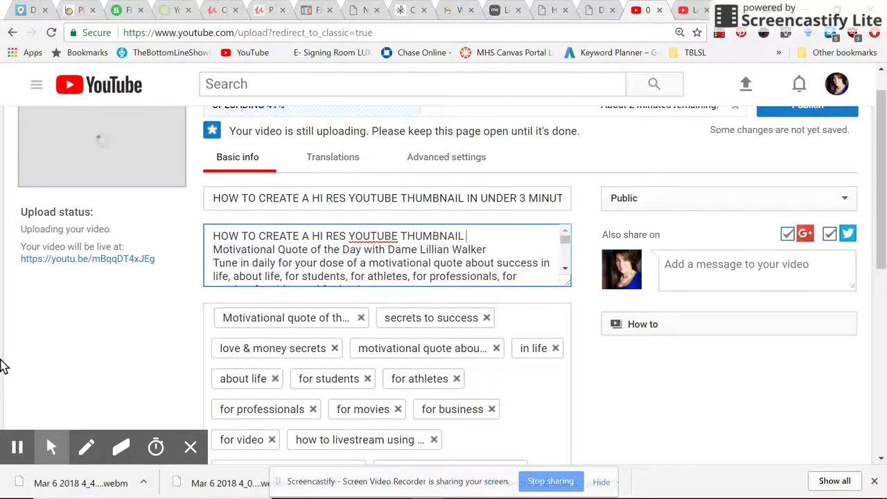
{"action": "type", "text": "IN UNDER 3 MINUTES"}
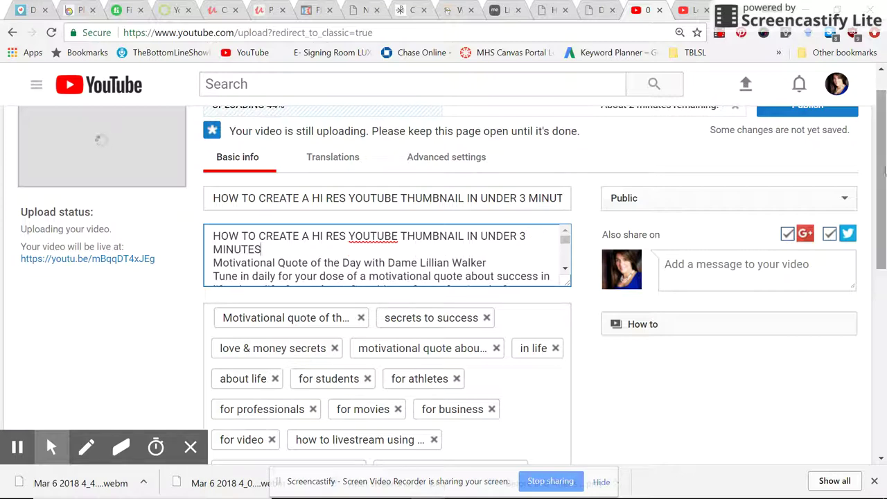
{"action": "left_click_drag", "start_coordinate": [879, 167], "coordinate": [882, 226]}
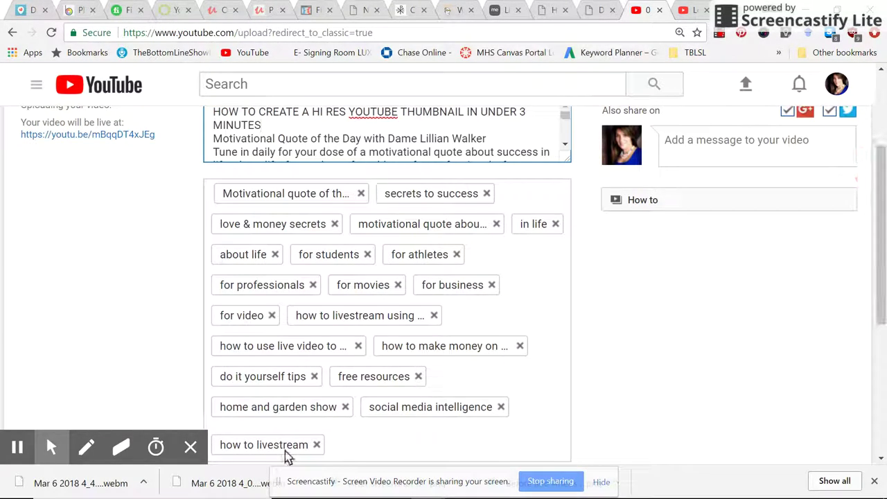
Add a tag about creating a hi res youtube thumbnail after the 'how to livestream' tag.
{"action": "left_click", "coordinate": [397, 435]}
{"action": "type", "text": "HOW "}
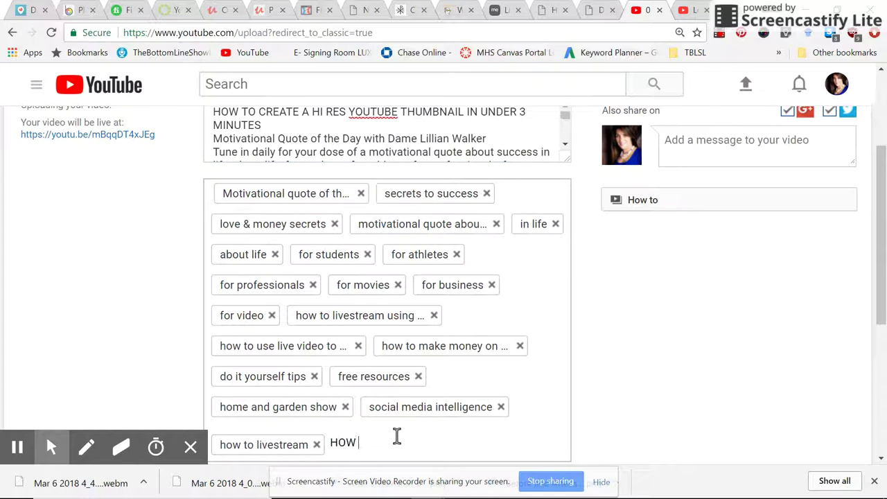
{"action": "type", "text": "TO C"}
{"action": "type", "text": "w to create"}
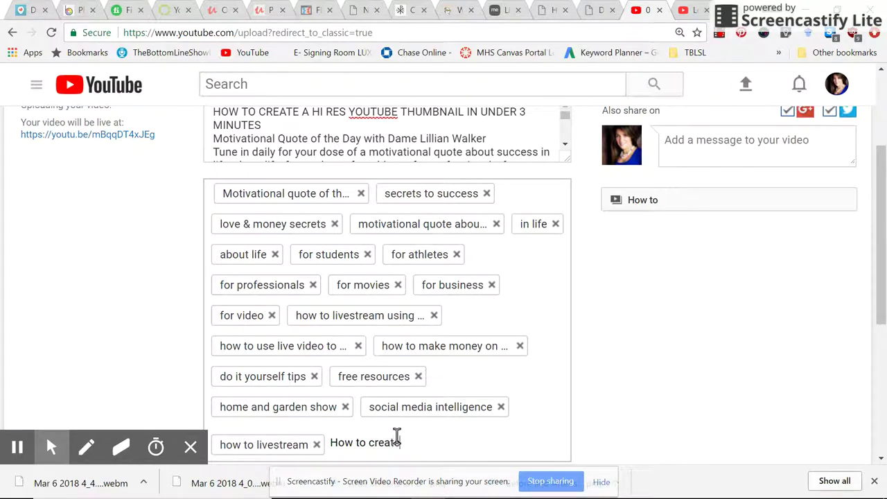
{"action": "type", "text": " a hi res youtube thumb"}
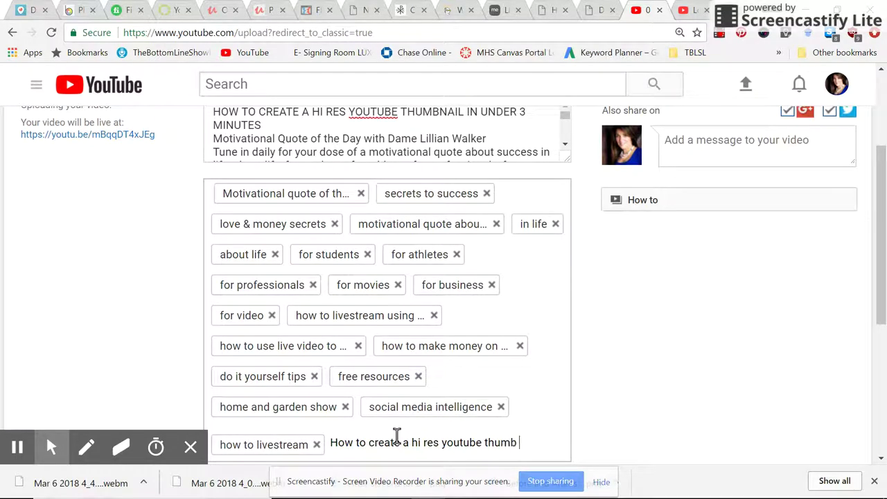
{"action": "scroll", "coordinate": [396, 442], "scroll_direction": "down", "scroll_amount": 3}
{"action": "mouse_move", "coordinate": [519, 256]}
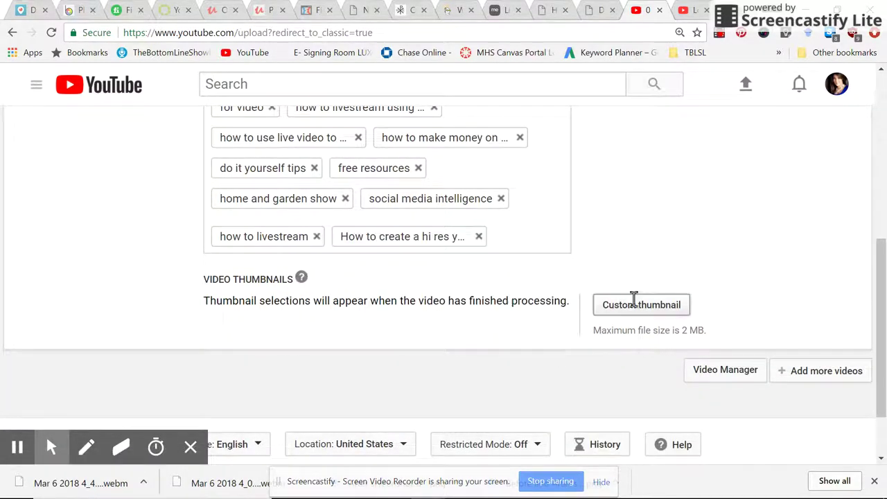
{"action": "left_click", "coordinate": [478, 236]}
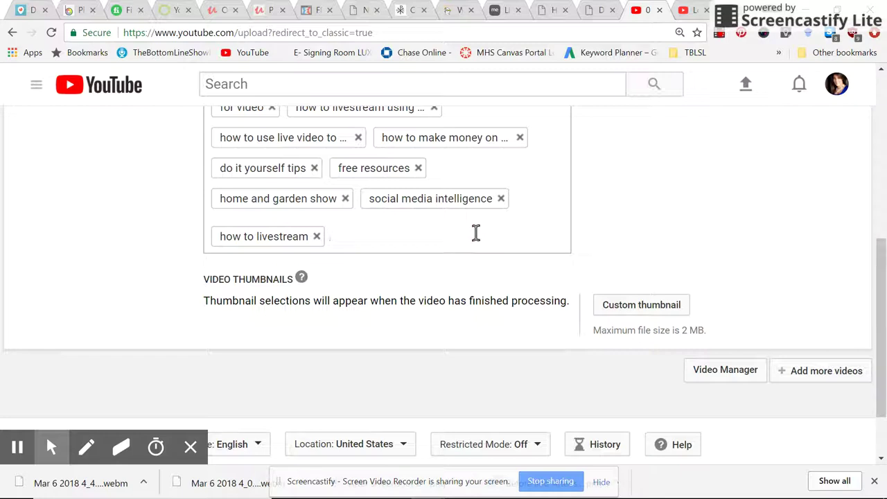
{"action": "type", "text": "hwo to c"}
{"action": "type", "text": "ow to create a h"}
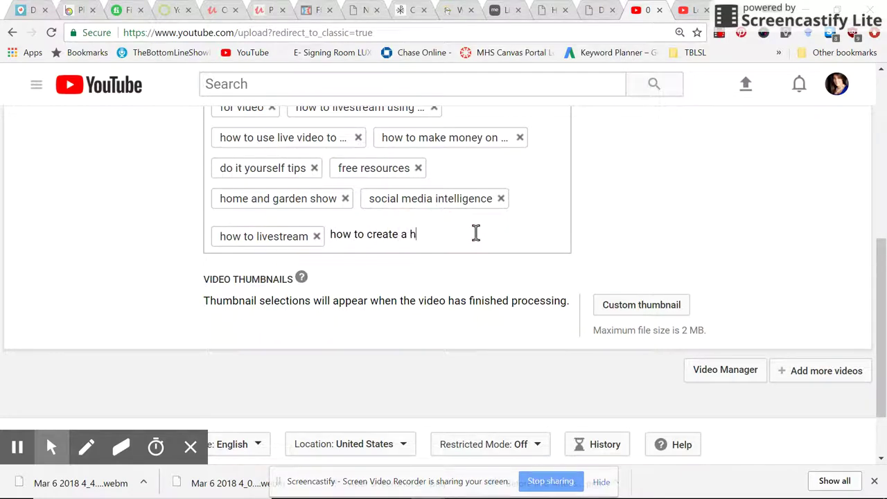
{"action": "type", "text": "i res youtube thumb"}
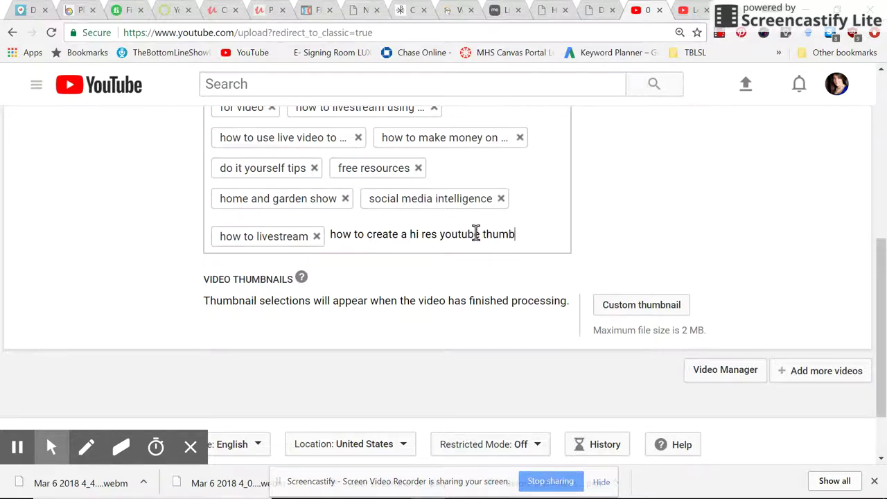
{"action": "type", "text": "nail"}
{"action": "key", "text": "Return"}
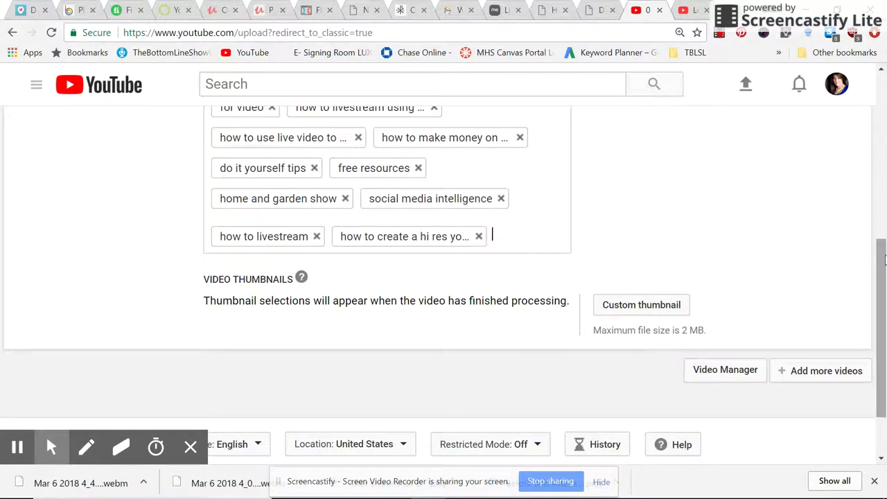
Scroll down to Video Thumbnails and open the Custom thumbnail file picker.
{"action": "left_click_drag", "start_coordinate": [884, 258], "coordinate": [874, 102]}
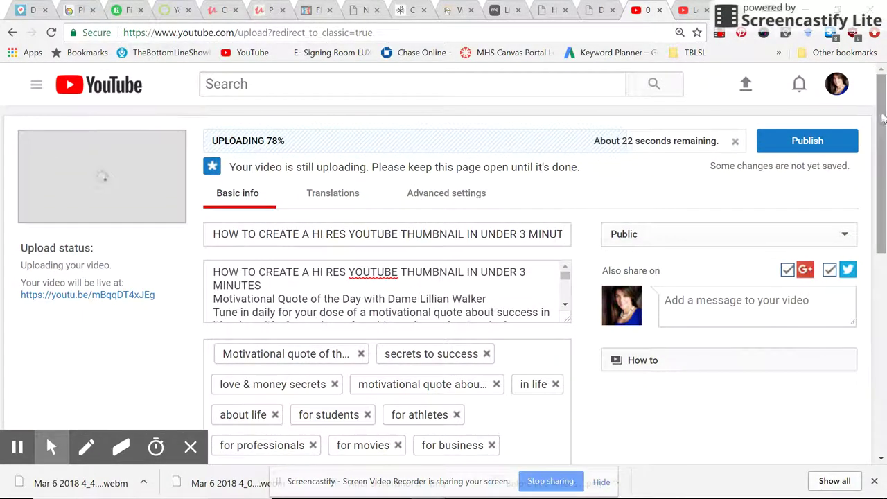
{"action": "left_click_drag", "start_coordinate": [884, 119], "coordinate": [884, 257]}
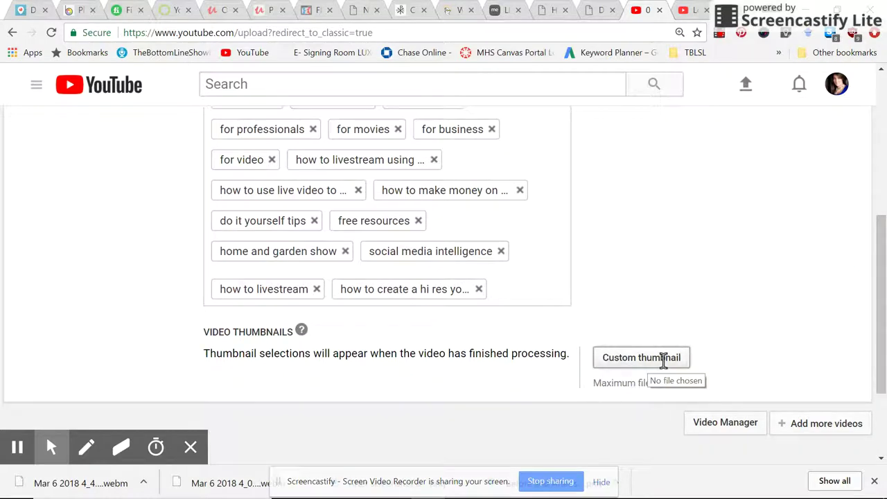
{"action": "left_click_drag", "start_coordinate": [884, 340], "coordinate": [866, 193]}
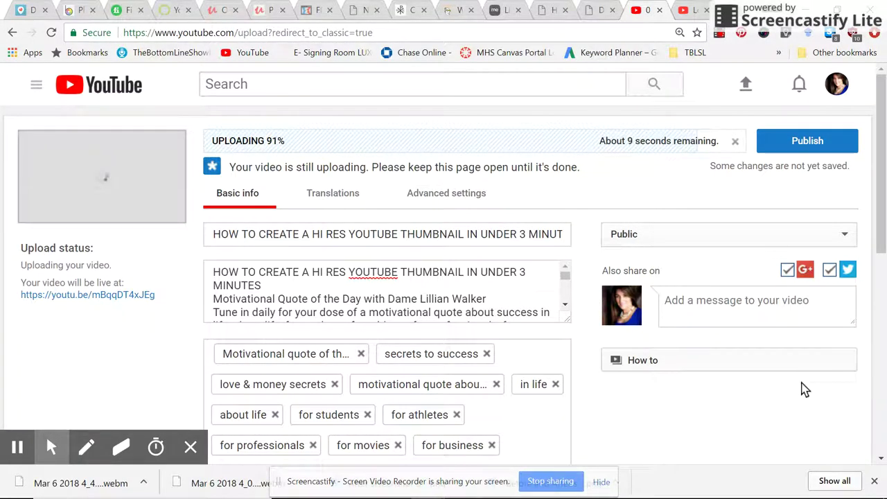
{"action": "left_click_drag", "start_coordinate": [883, 219], "coordinate": [884, 384]}
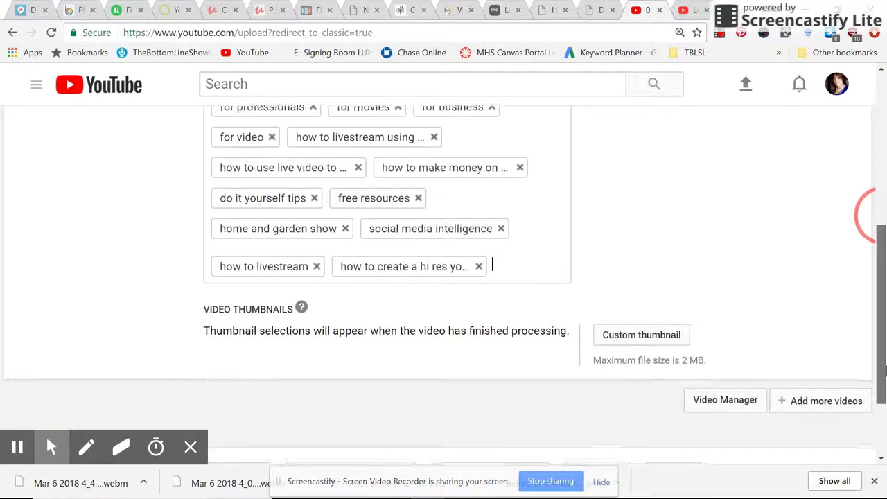
{"action": "left_click", "coordinate": [643, 337]}
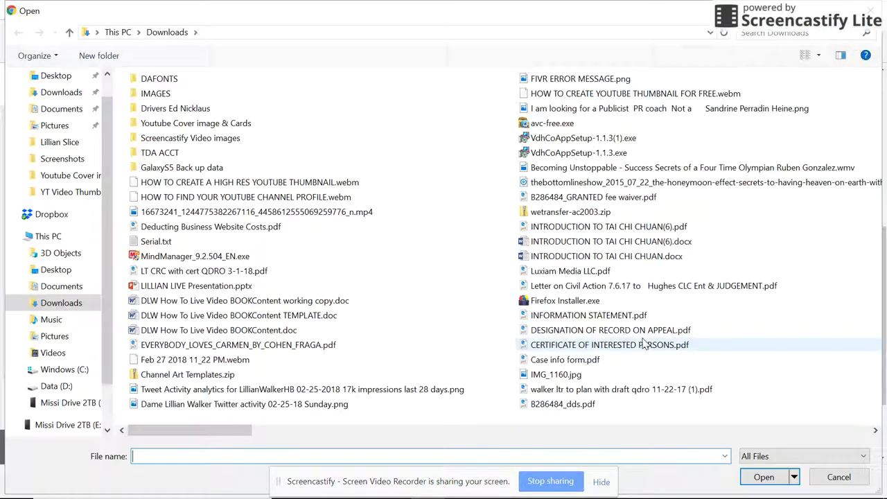
Upload the headshot JPG from Downloads > Youtube Cover image & Cards > YT Video Thumbnails as the thumbnail.
{"action": "left_click", "coordinate": [74, 93]}
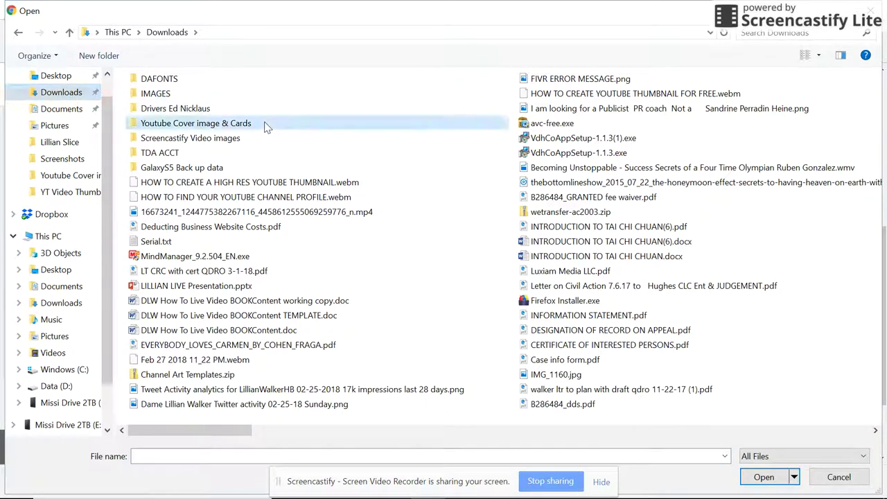
{"action": "double_click", "coordinate": [132, 123]}
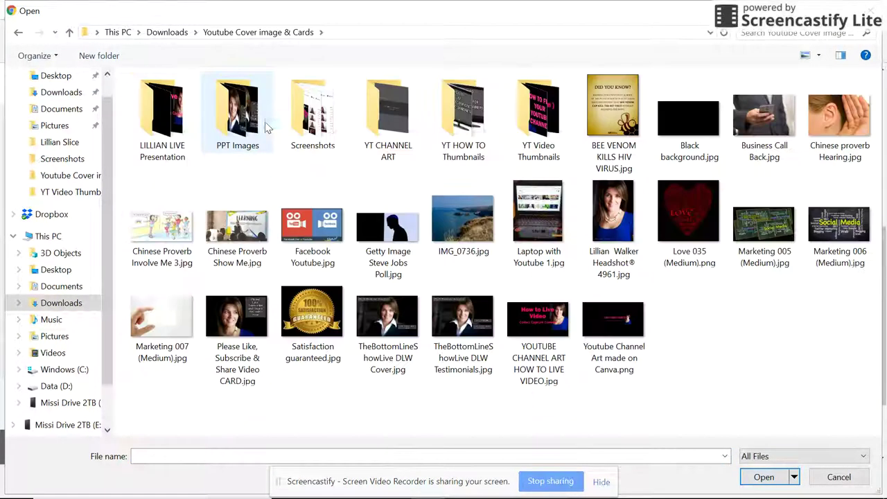
{"action": "double_click", "coordinate": [549, 133]}
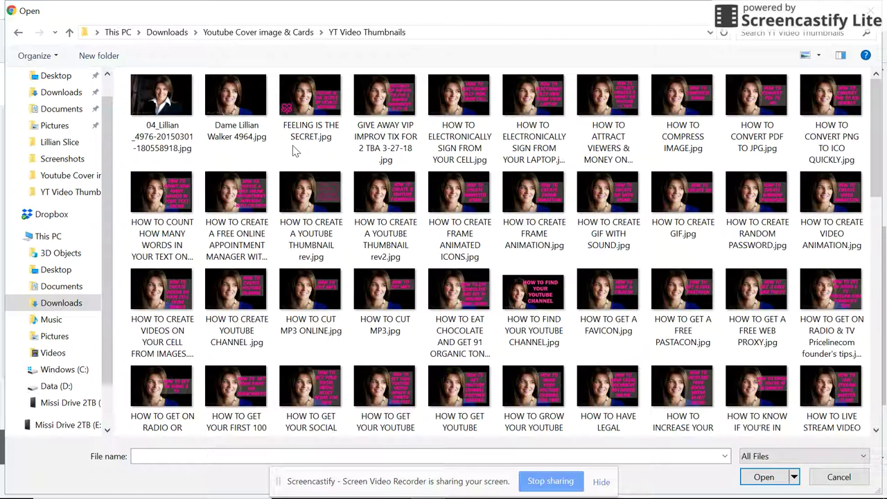
{"action": "left_click_drag", "start_coordinate": [882, 131], "coordinate": [879, 388]}
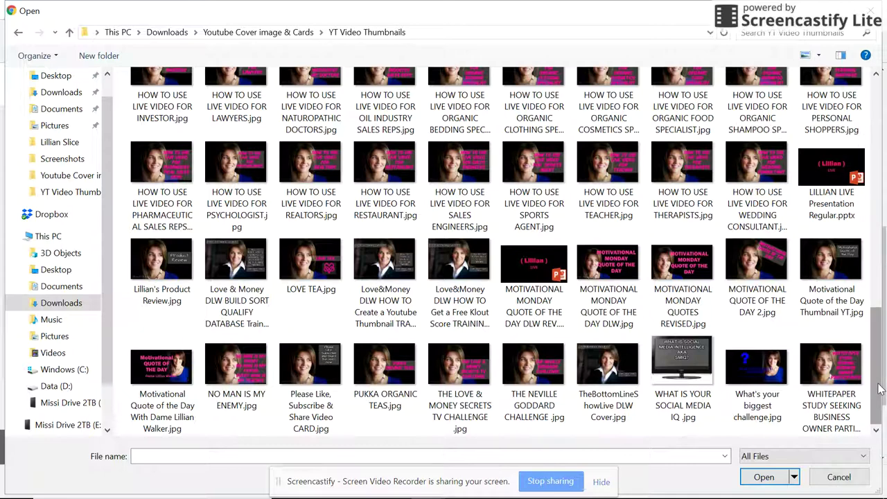
{"action": "scroll", "coordinate": [860, 378], "scroll_direction": "up", "scroll_amount": 10}
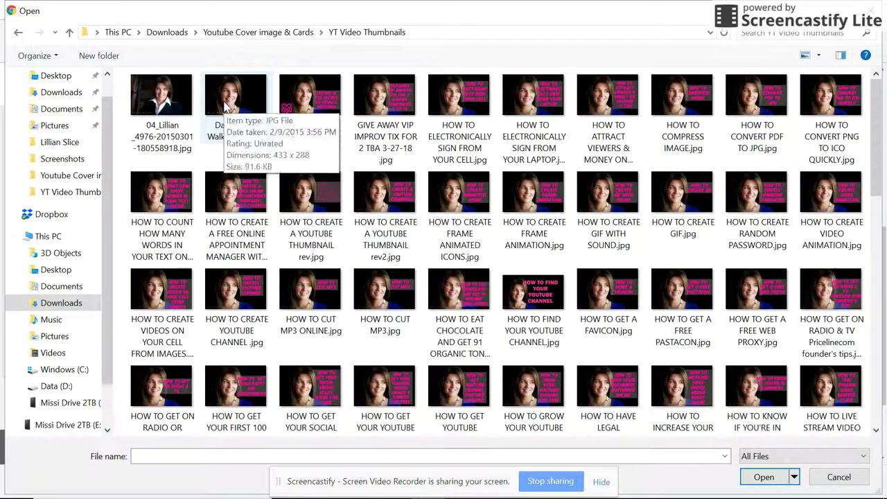
{"action": "left_click", "coordinate": [225, 104]}
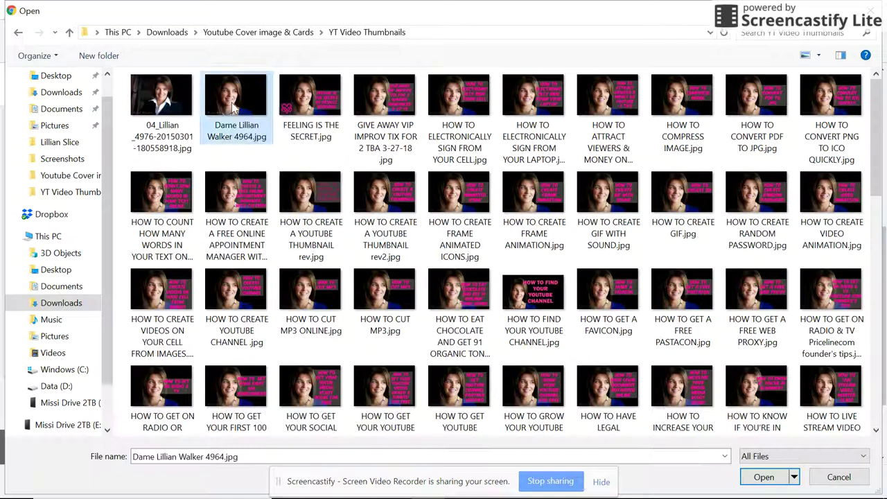
{"action": "left_click", "coordinate": [773, 483]}
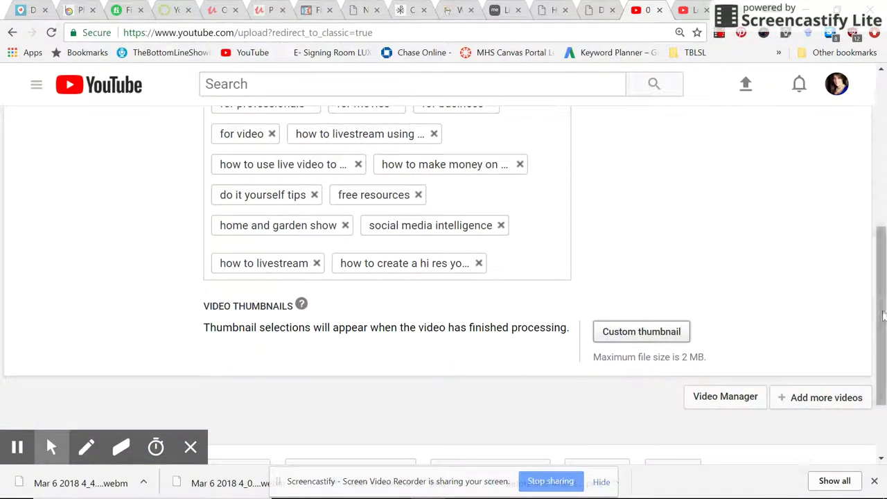
{"action": "left_click_drag", "start_coordinate": [883, 328], "coordinate": [884, 132]}
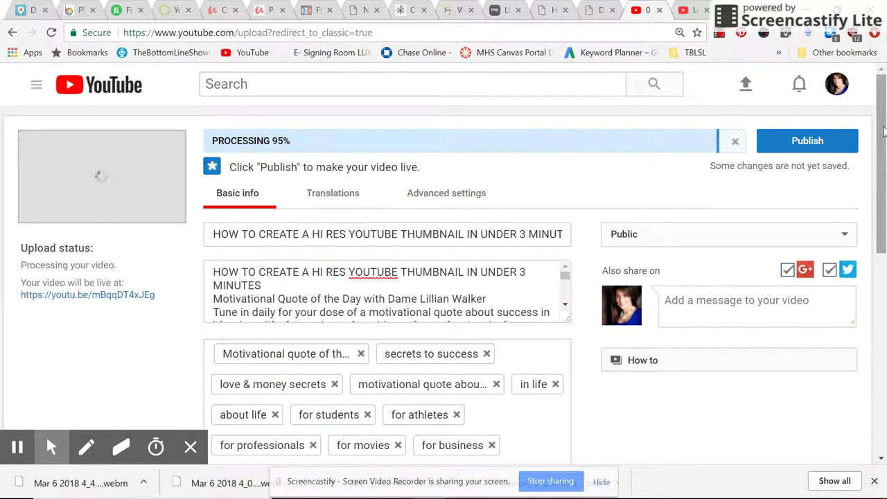
{"action": "left_click", "coordinate": [884, 131]}
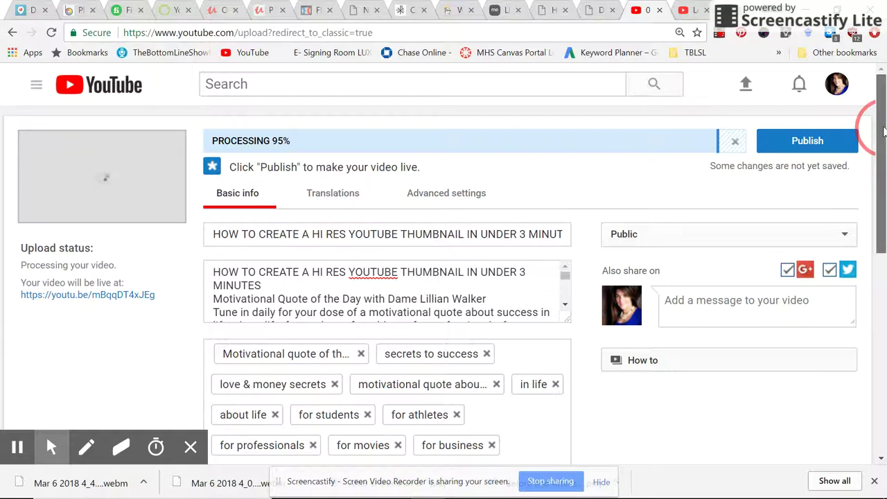
{"action": "left_click_drag", "start_coordinate": [884, 132], "coordinate": [885, 305]}
{"action": "left_click", "coordinate": [624, 224]}
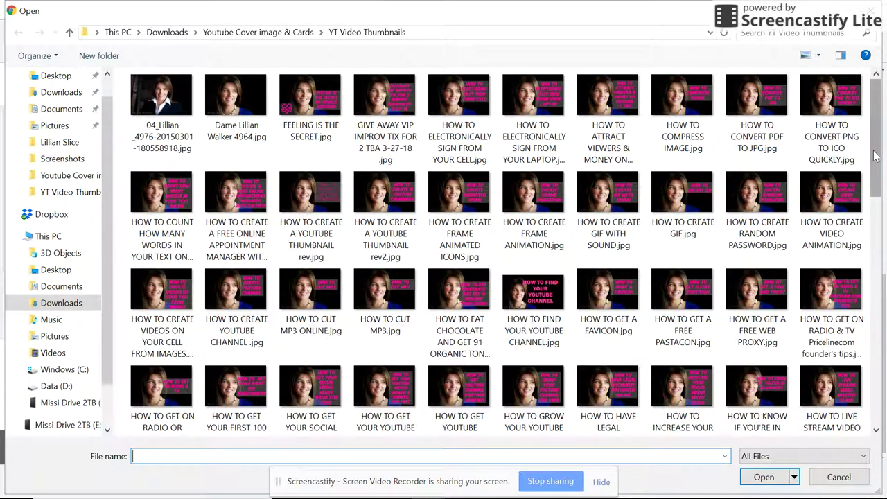
{"action": "scroll", "coordinate": [877, 187], "scroll_direction": "down", "scroll_amount": 3}
{"action": "left_click_drag", "start_coordinate": [882, 203], "coordinate": [881, 393]}
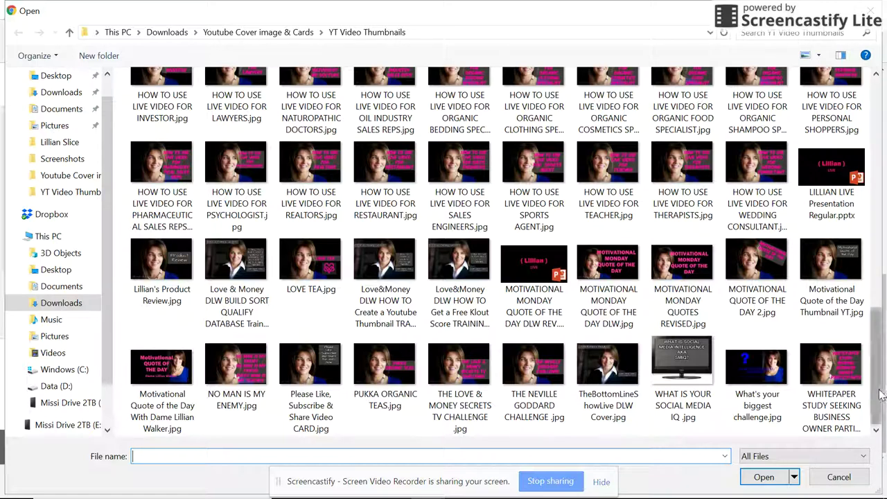
{"action": "left_click_drag", "start_coordinate": [880, 389], "coordinate": [879, 78]}
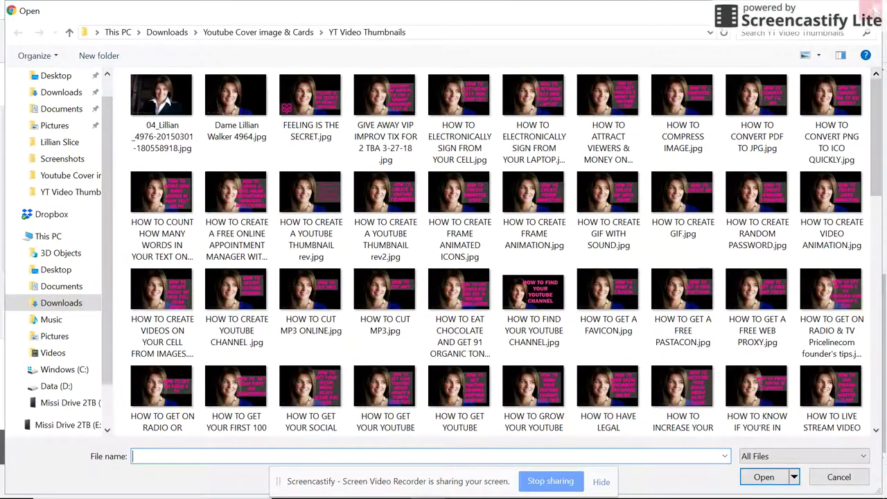
{"action": "key", "text": "Escape"}
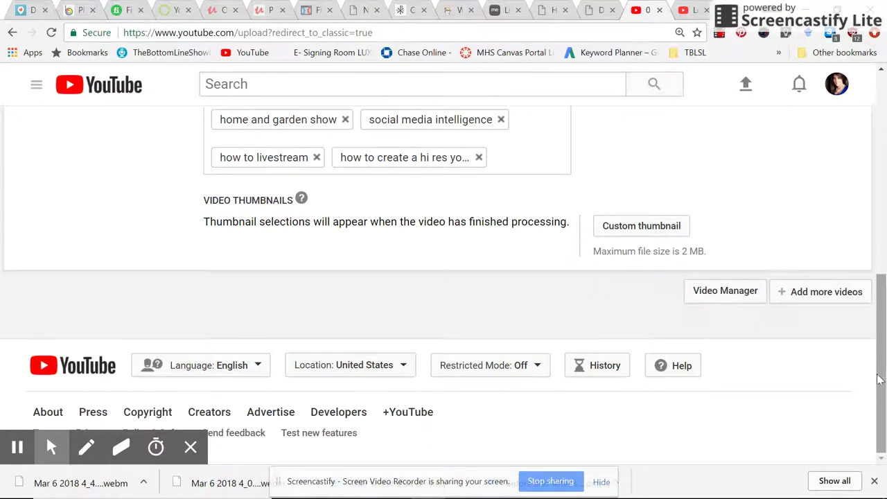
Scroll back to the top and publish the processed video.
{"action": "scroll", "coordinate": [867, 375], "scroll_direction": "up", "scroll_amount": 6}
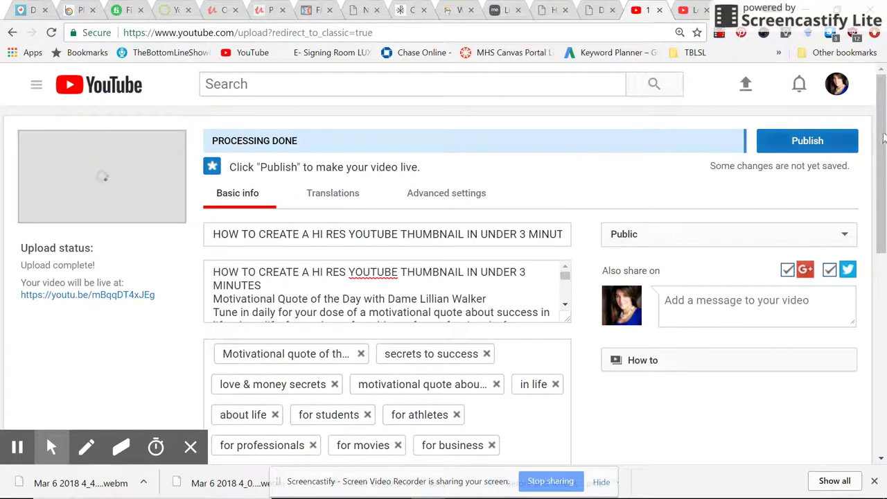
{"action": "left_click", "coordinate": [827, 143]}
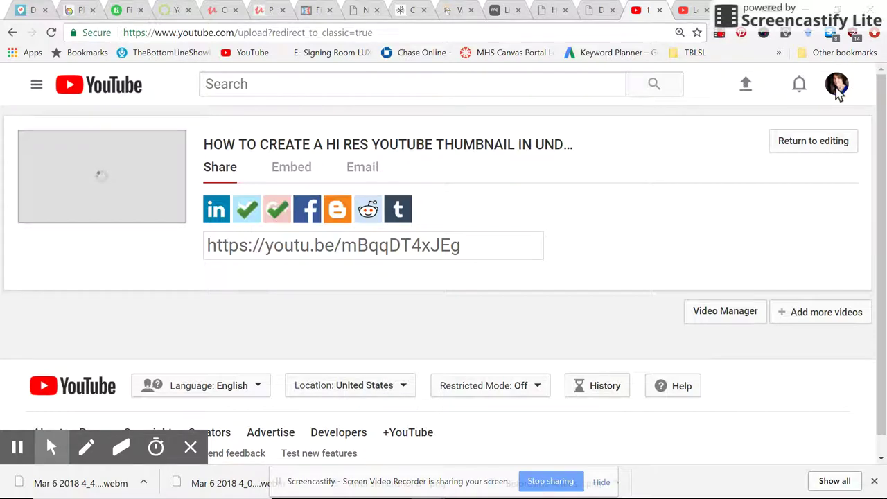
Return to editing, then go to the Creator Studio dashboard through the account menu.
{"action": "left_click", "coordinate": [822, 141]}
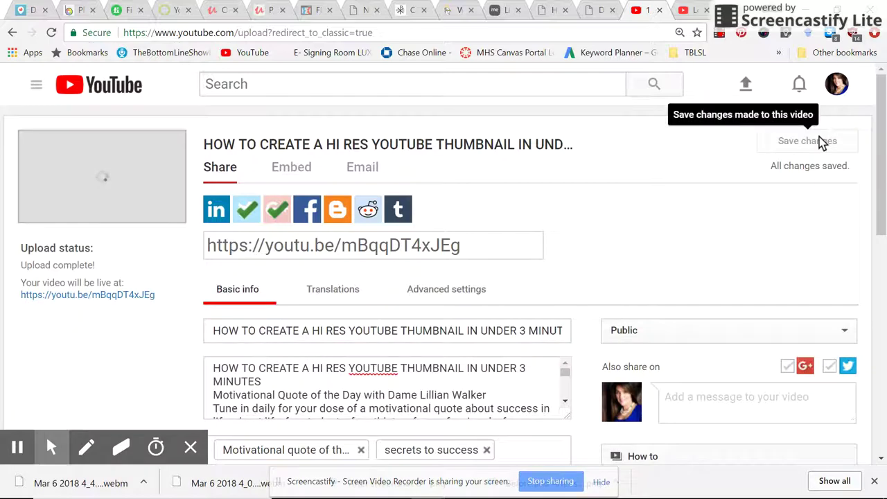
{"action": "left_click", "coordinate": [836, 85]}
{"action": "left_click", "coordinate": [752, 183]}
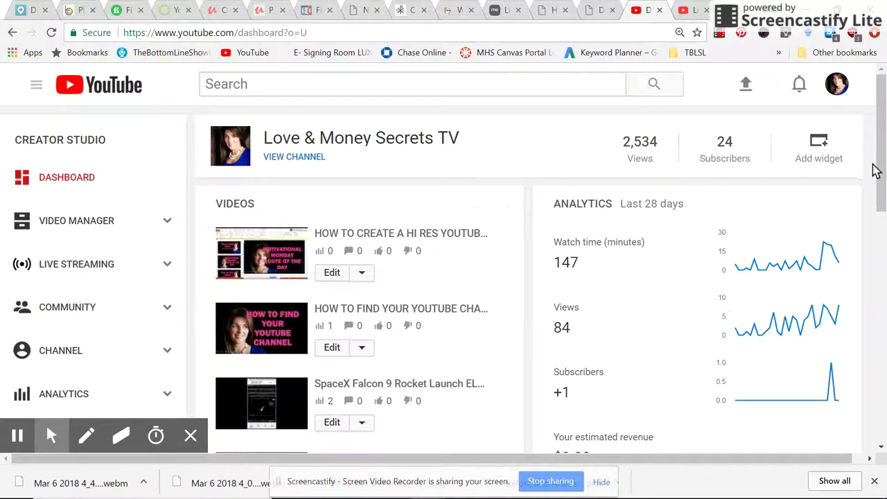
{"action": "left_click_drag", "start_coordinate": [872, 156], "coordinate": [882, 212]}
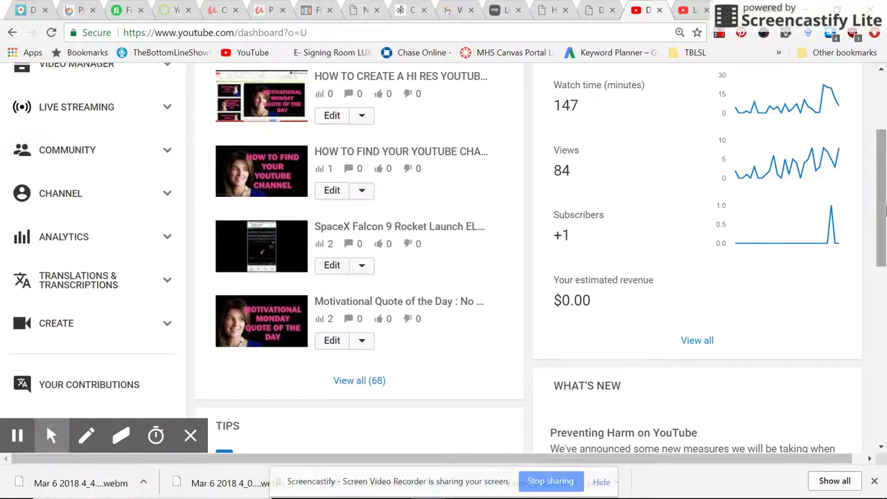
Open View all (68) to list every upload in Video Manager.
{"action": "left_click", "coordinate": [375, 381]}
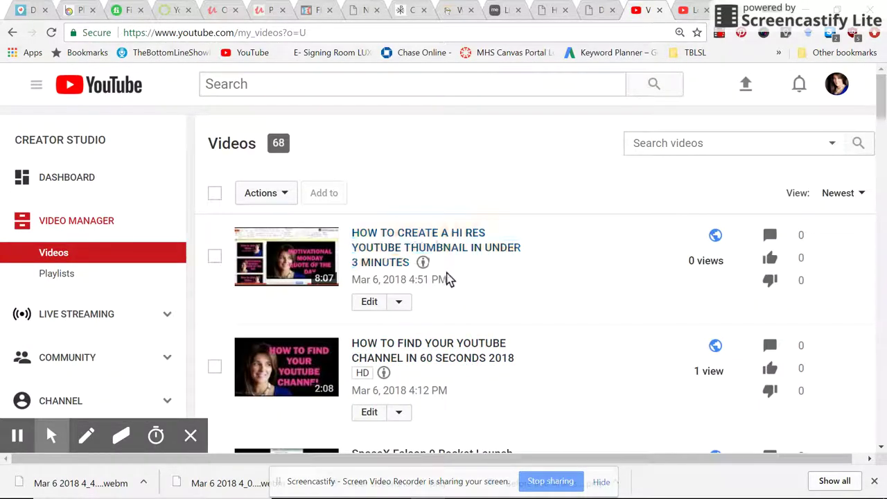
{"action": "mouse_move", "coordinate": [882, 92]}
{"action": "left_mouse_down"}
{"action": "mouse_move", "coordinate": [884, 104]}
{"action": "mouse_move", "coordinate": [883, 83]}
{"action": "left_mouse_up"}
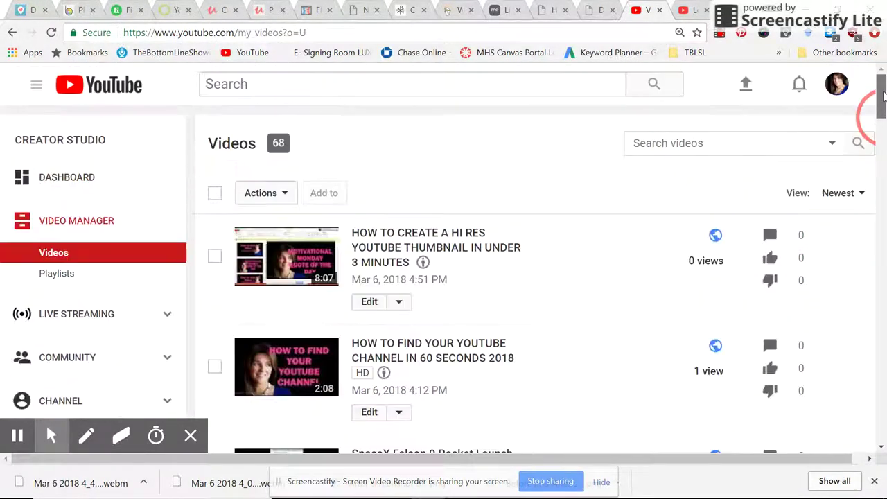